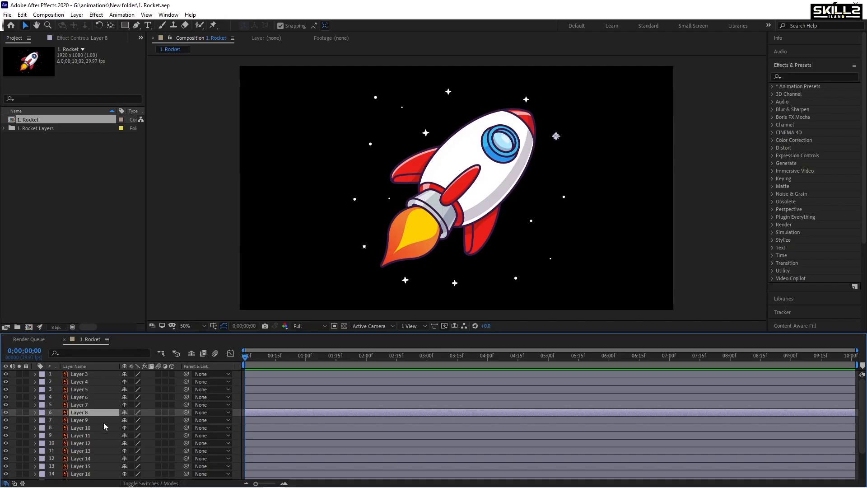
Move the flame layer (Layer 20) and the rocket body layer (Layer 1) together to the beginning of the layer stack
scroll(104, 423, "down", 3)
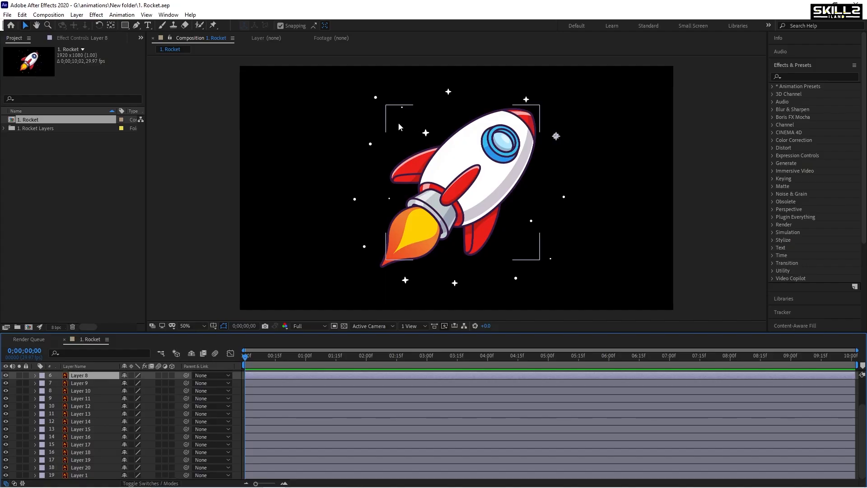
scroll(88, 437, "up", 3)
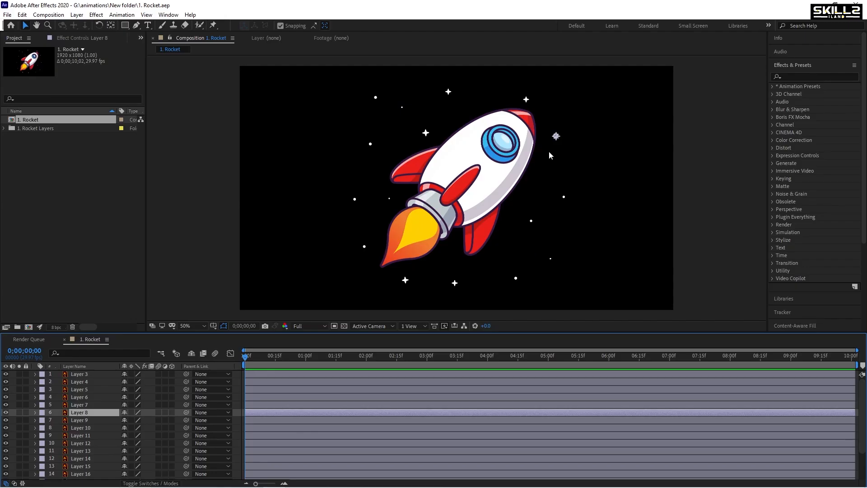
left_click(493, 137)
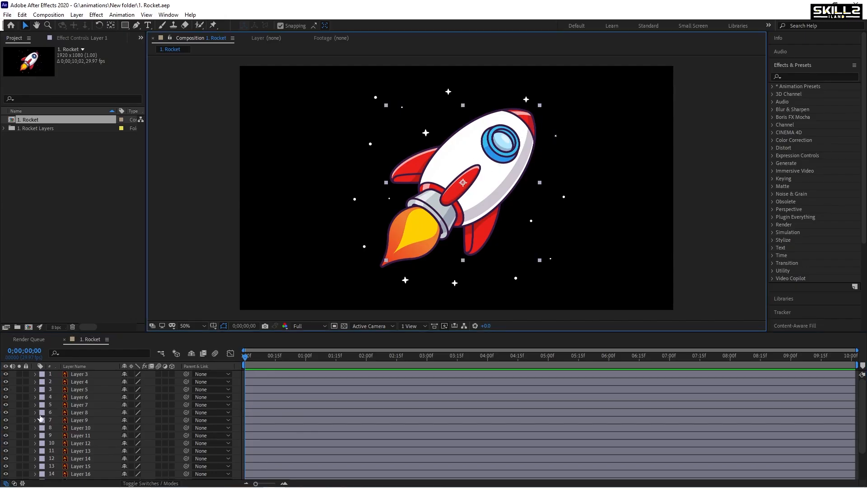
scroll(79, 420, "down", 2)
left_click(85, 468, "ctrl")
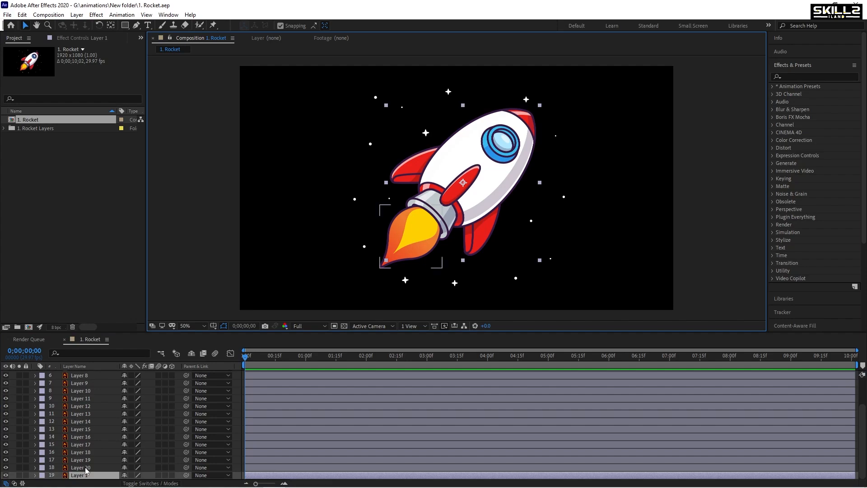
left_click(84, 460, "ctrl")
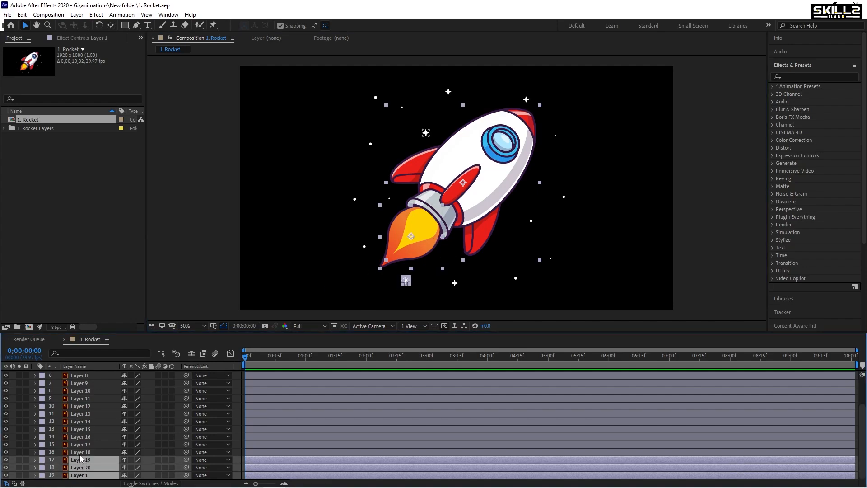
left_click(417, 232)
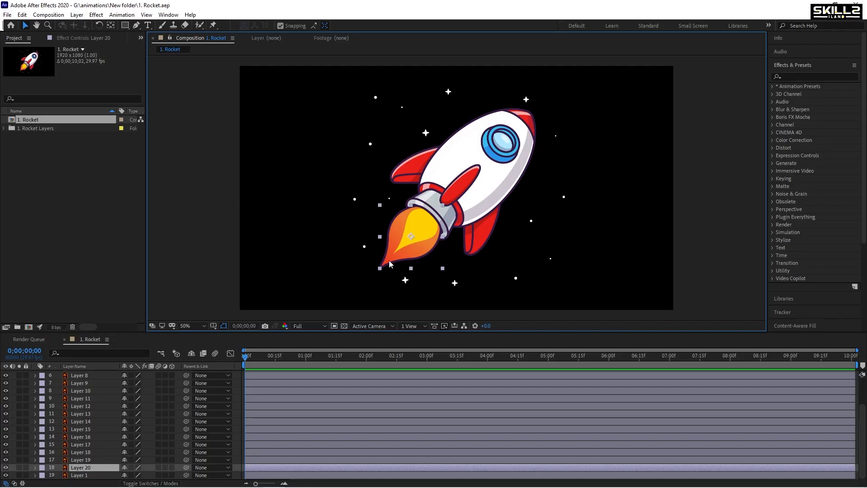
left_click(83, 475, "ctrl")
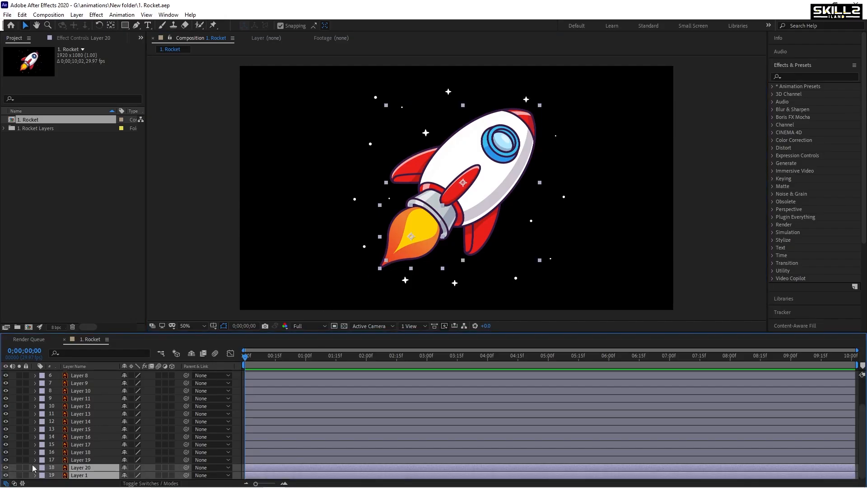
key("ctrl+d")
left_click_drag(88, 472, 98, 374)
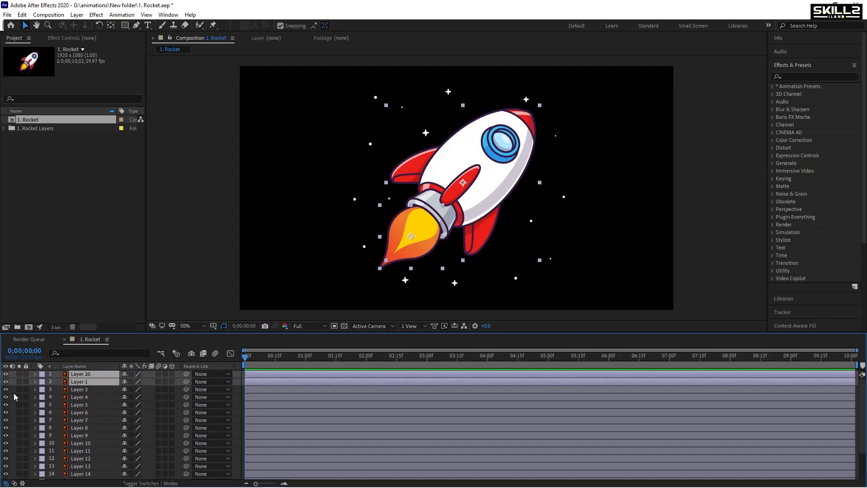
Save the project and parent the flame layer (Layer 20) to the rocket body layer (Layer 1)
left_click(88, 374)
left_click(89, 379)
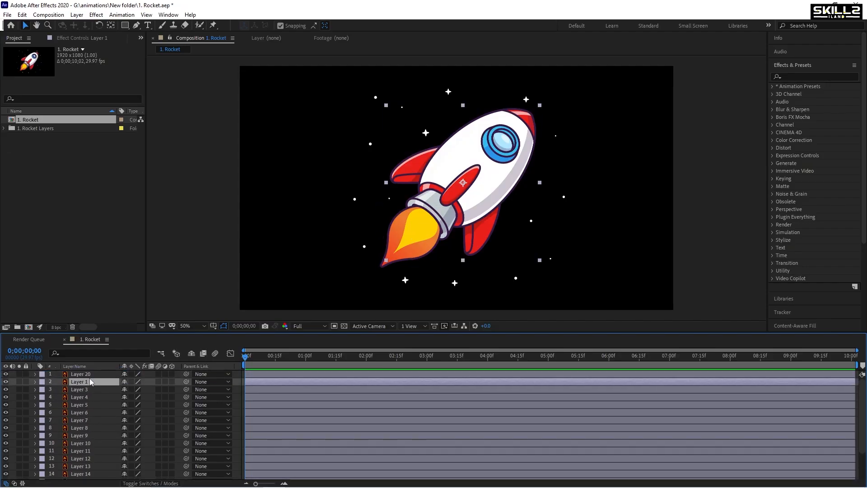
left_click(92, 372)
key("ctrl+s")
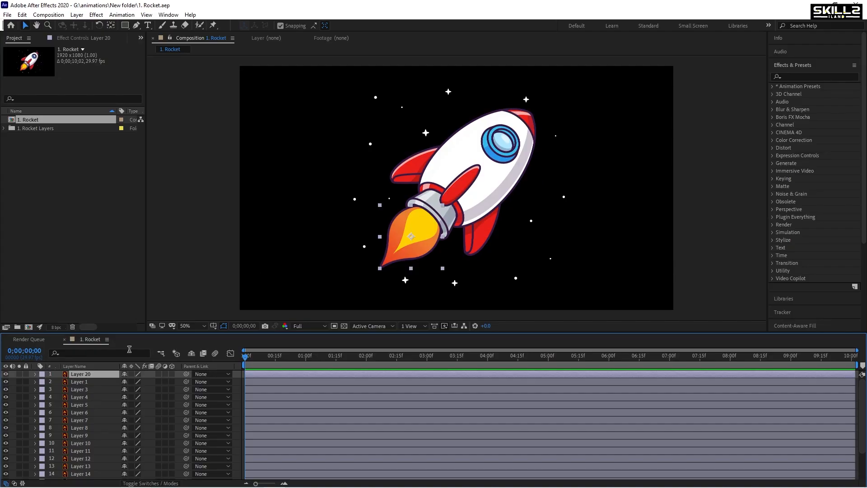
left_click(90, 382)
left_click(91, 374)
left_click_drag(91, 378, 86, 382)
left_click(85, 381)
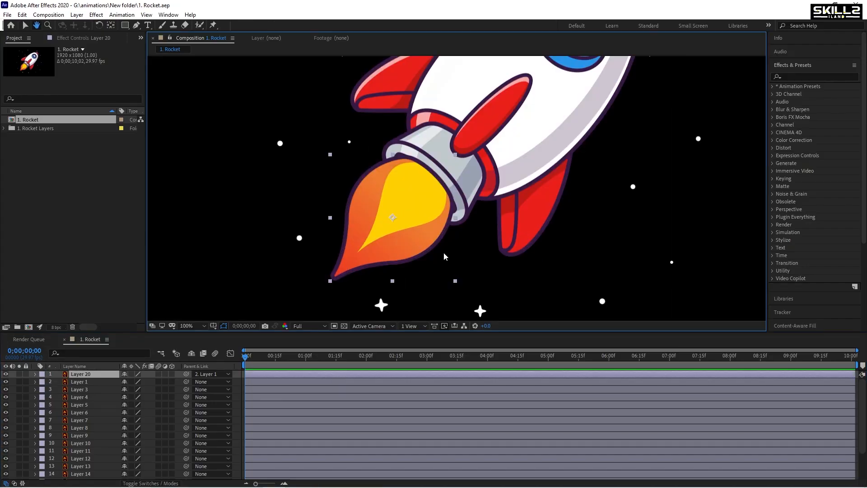
Move the flame layer's anchor point to the flame's base at the nozzle and save the project
key("y")
left_click_drag(392, 216, 432, 173)
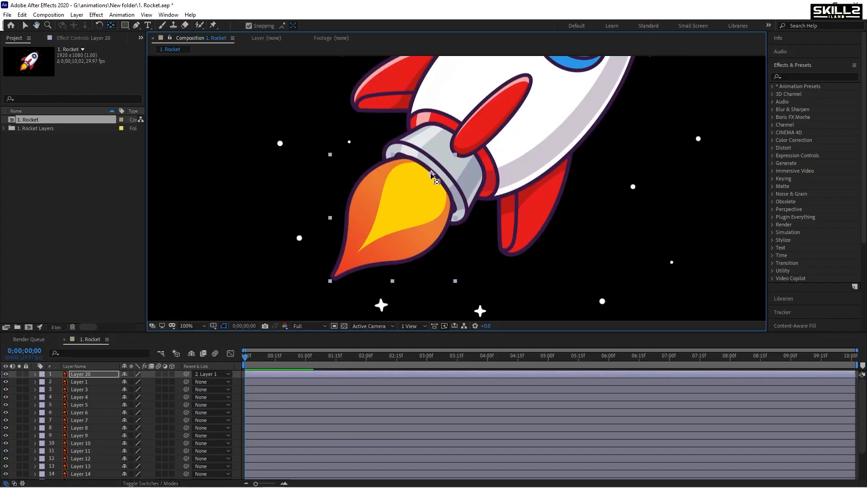
key("ctrl+s")
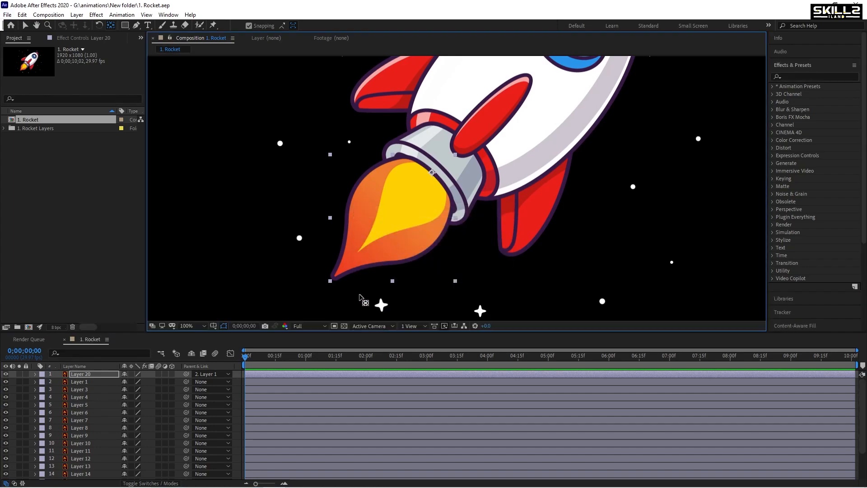
Add the expression wiggle(5,20) to the flame layer's Scale property and preview the animation
key("s")
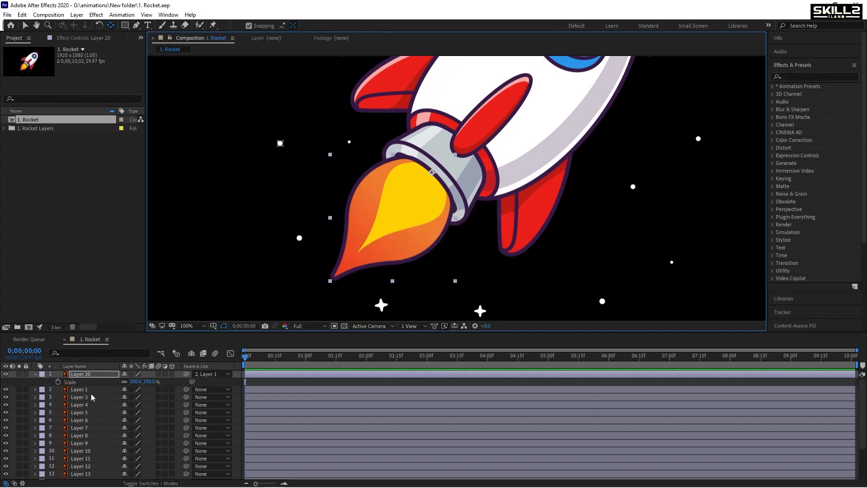
left_click(58, 382, "alt")
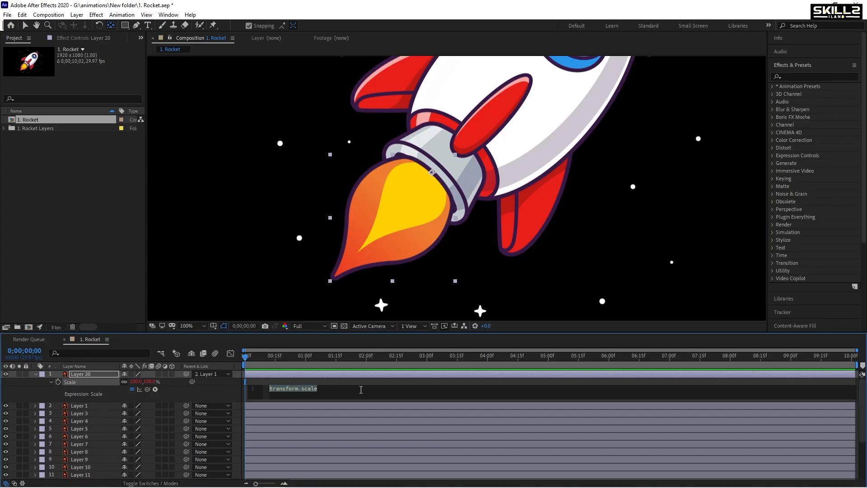
type("wigg")
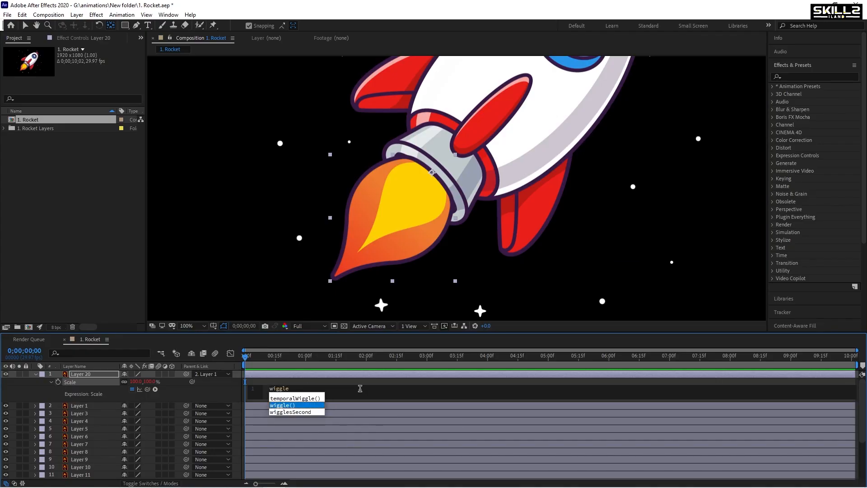
type("le")
key("Return")
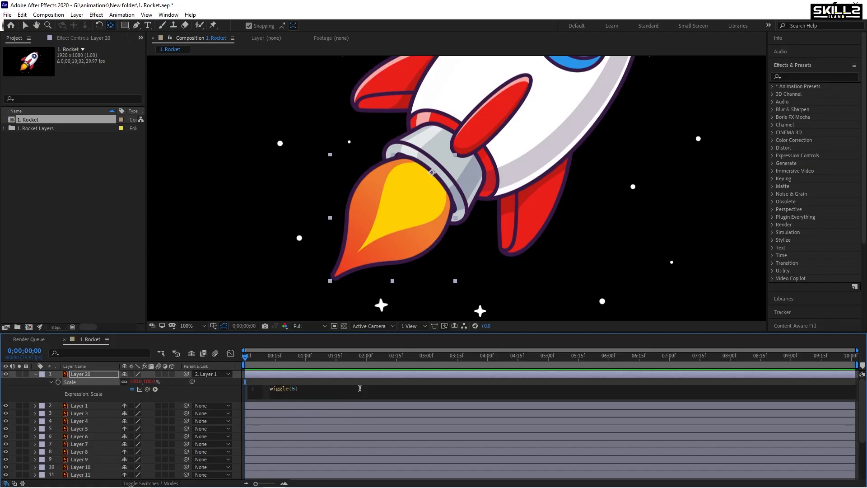
key("KP_Enter")
key("space")
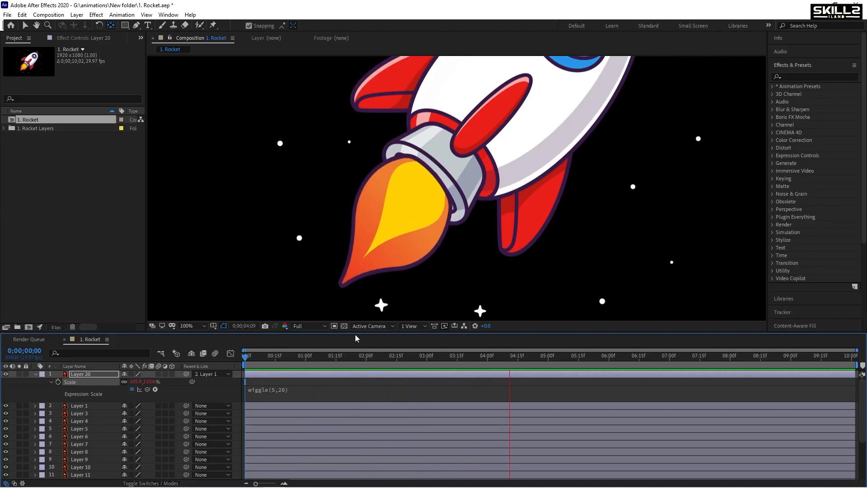
key("space")
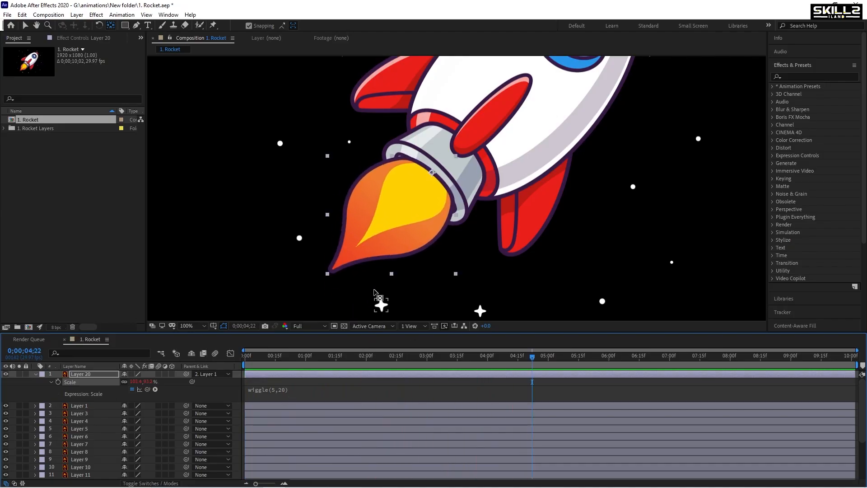
Change the flame's Scale expression to wiggle(10,20), preview it, and collapse the layer's properties
left_click(277, 389)
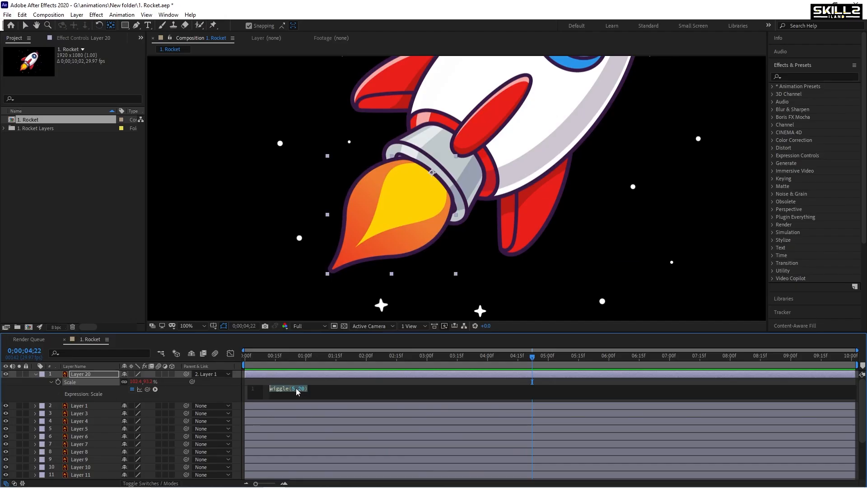
left_click(297, 388)
left_click(406, 399)
key("space")
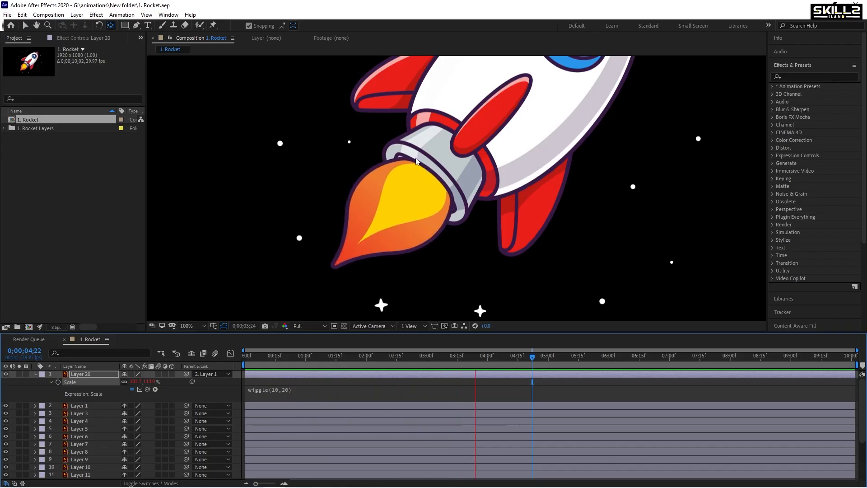
left_click(35, 375)
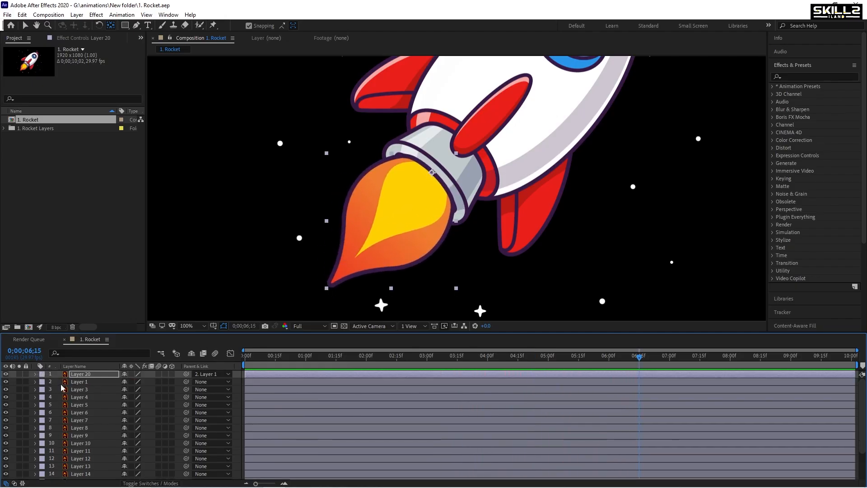
Create a new empty shape layer above the flame and hide the flame layer (Layer 20)
right_click(16, 386)
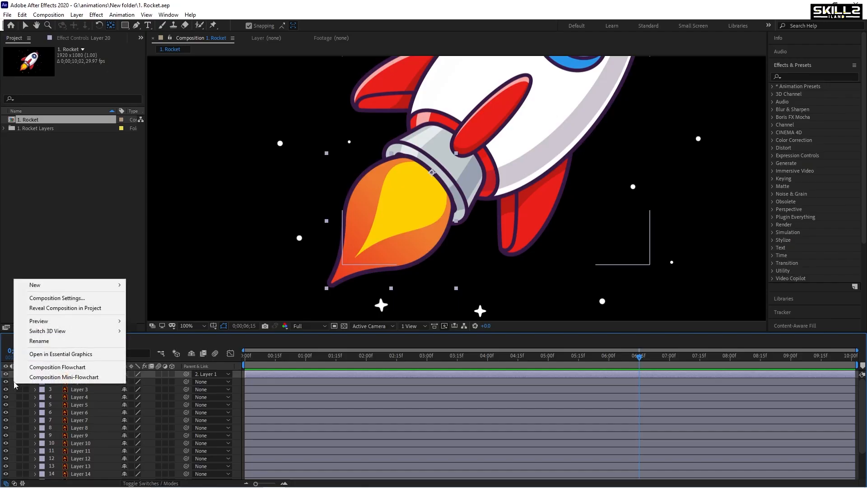
mouse_move(58, 289)
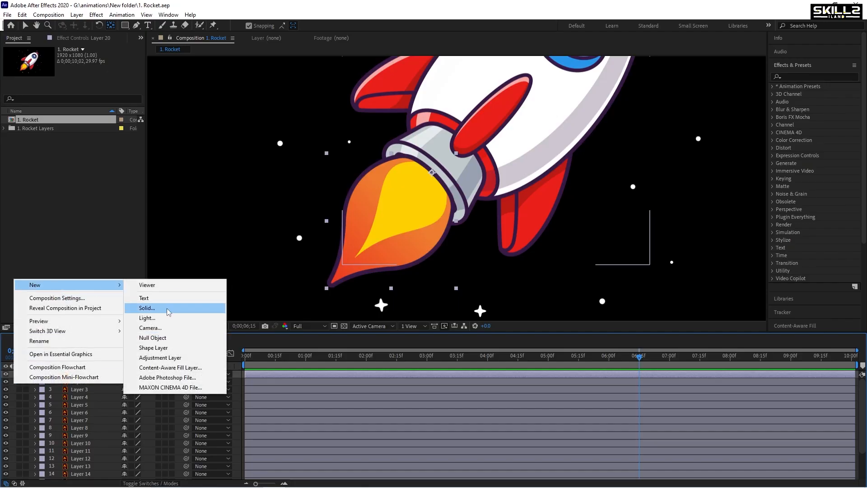
left_click(165, 348)
key("q")
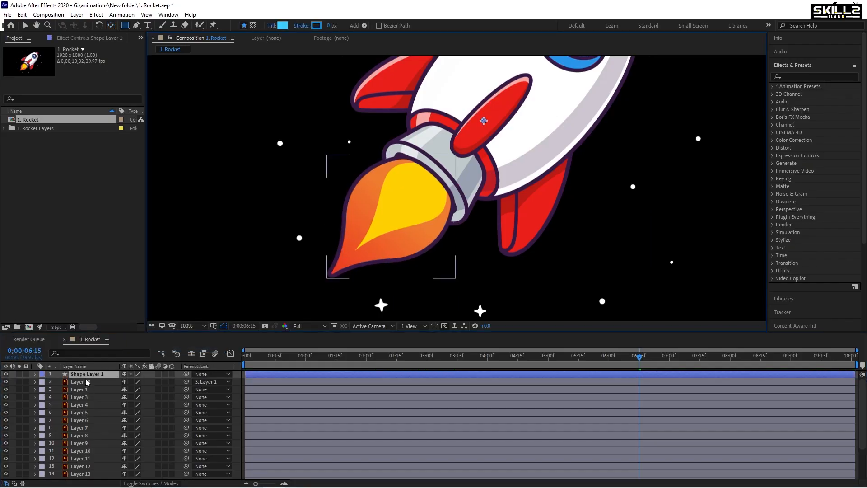
left_click(115, 383)
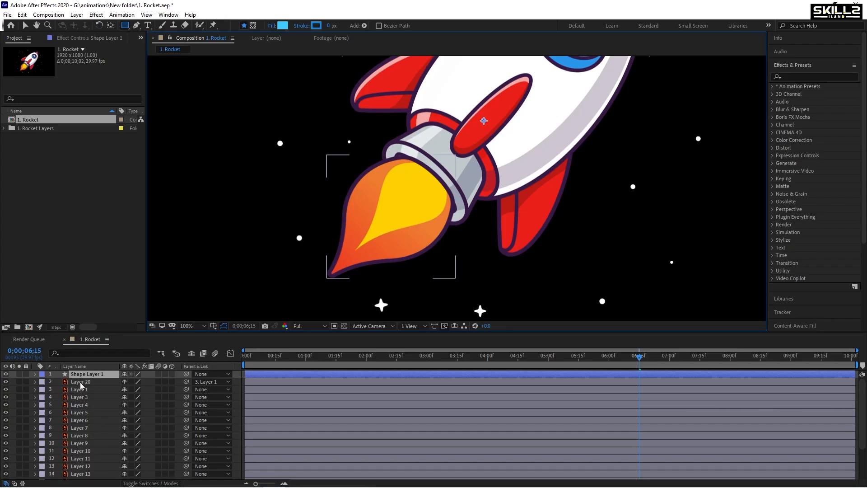
left_click(6, 381)
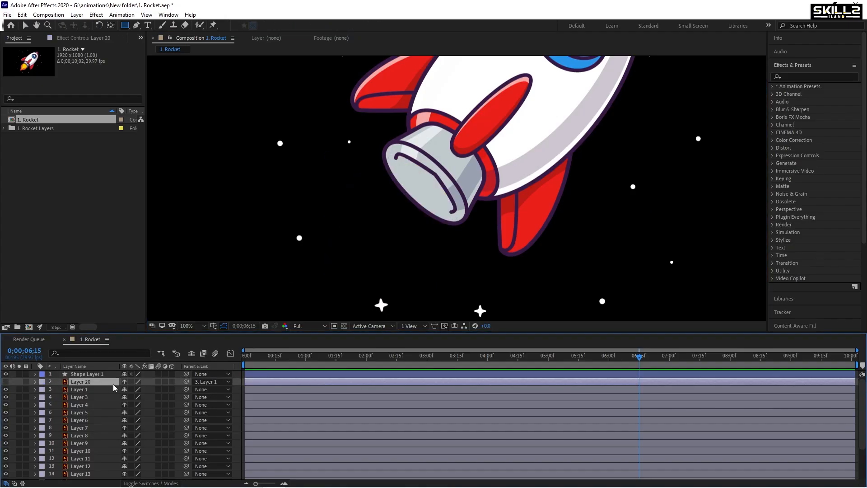
Trace the curved edge of the nozzle opening on Shape Layer 1 with the Pen tool, curving the path out from its lower end
left_click(91, 374)
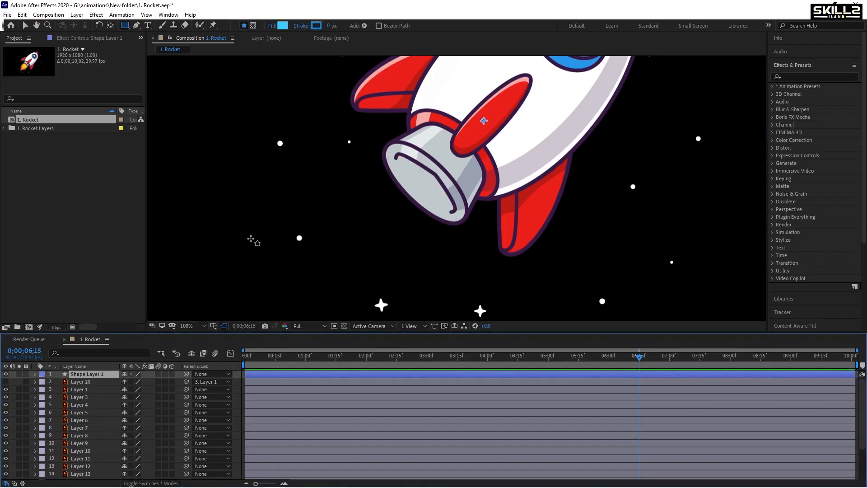
left_click(136, 25)
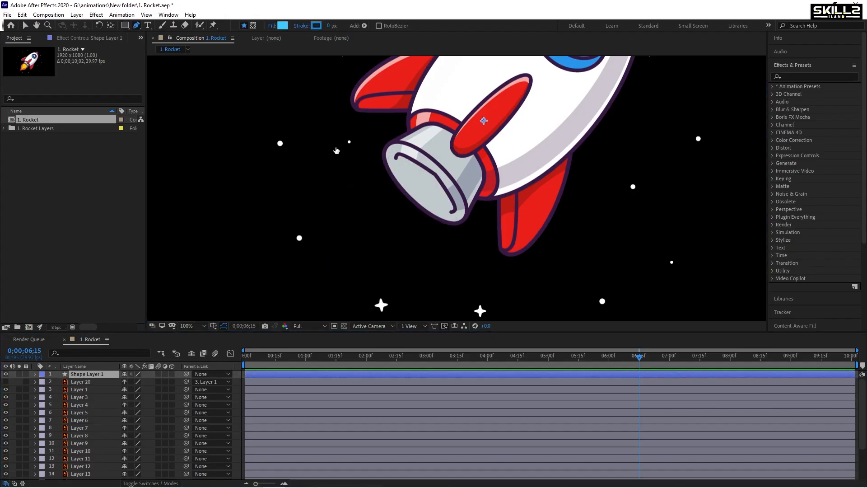
left_click(401, 155)
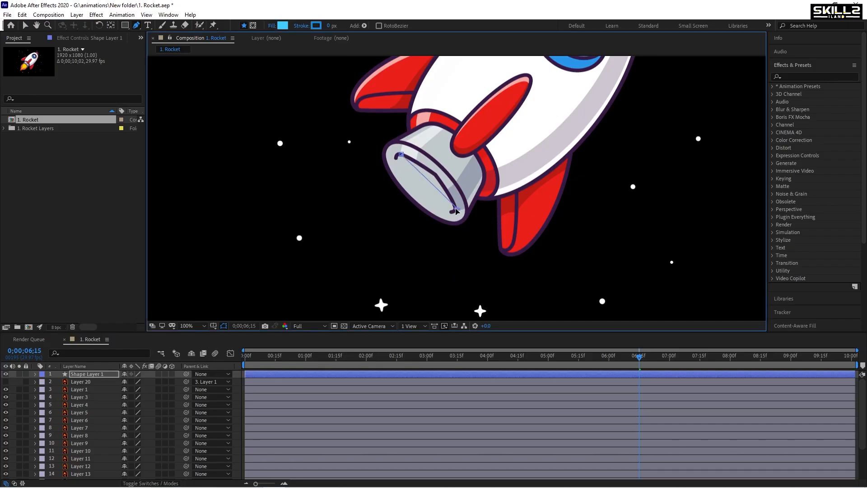
left_click_drag(457, 209, 470, 250)
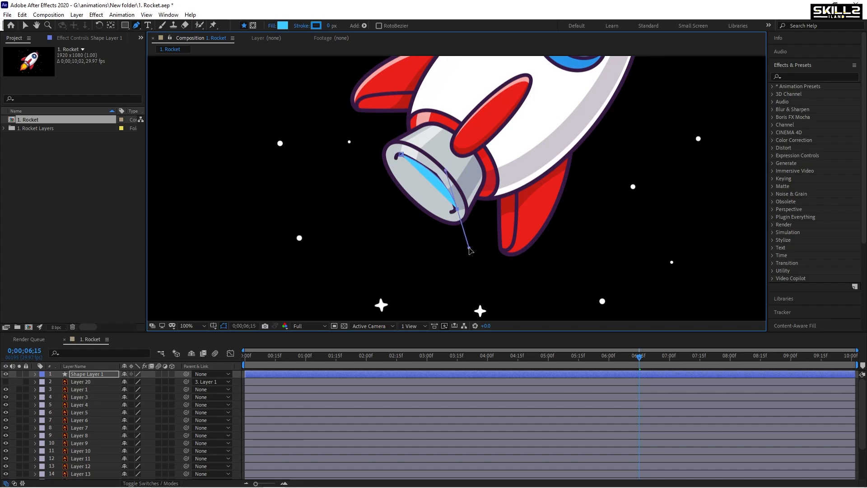
left_click(437, 180)
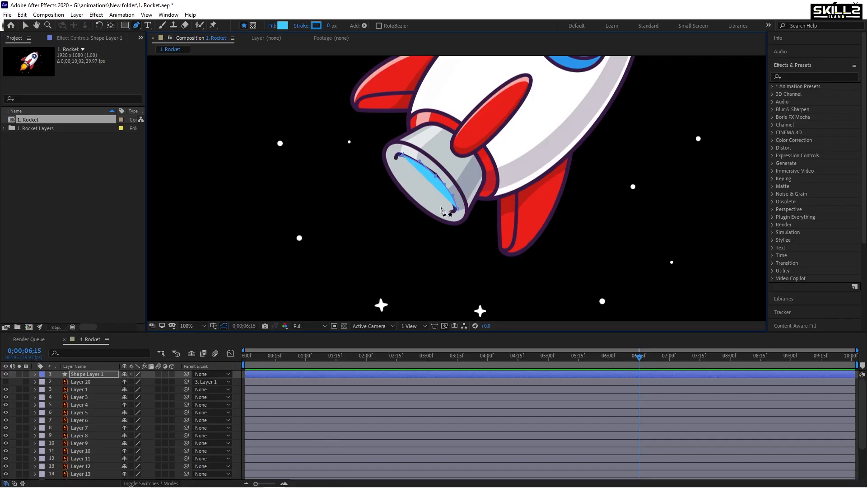
scroll(442, 211, "up", 2)
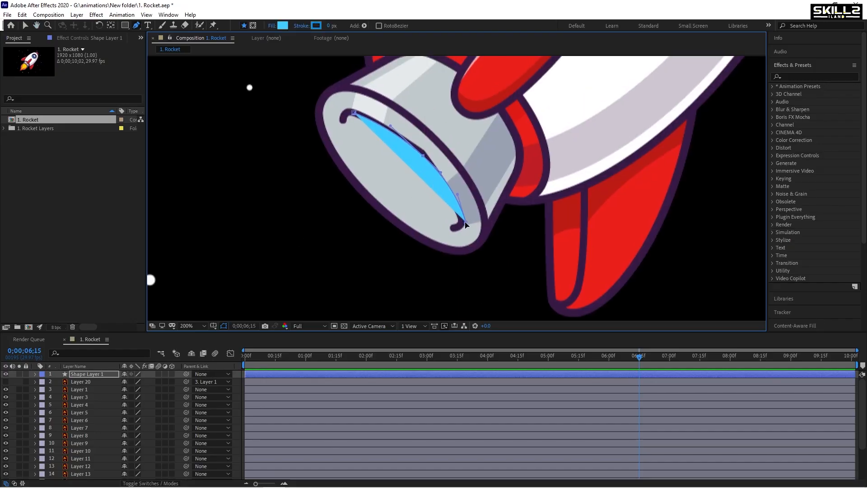
left_click_drag(466, 222, 463, 222)
left_click(354, 113)
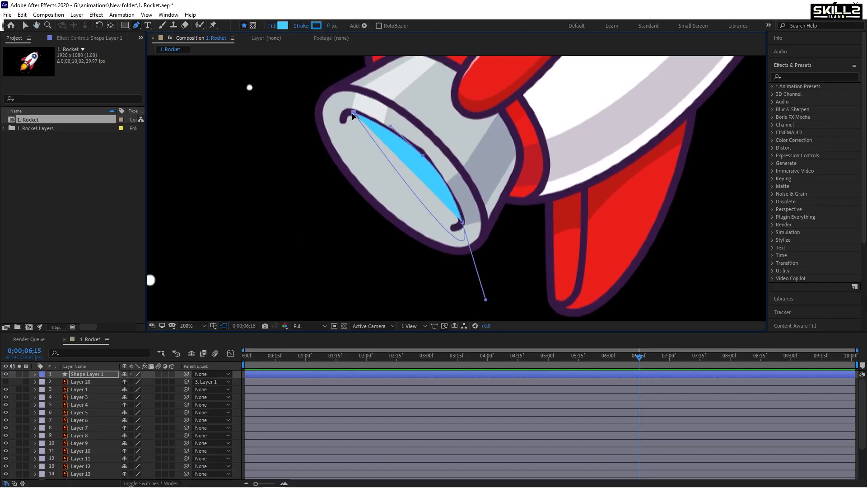
key("ctrl+z")
scroll(455, 143, "down", 2)
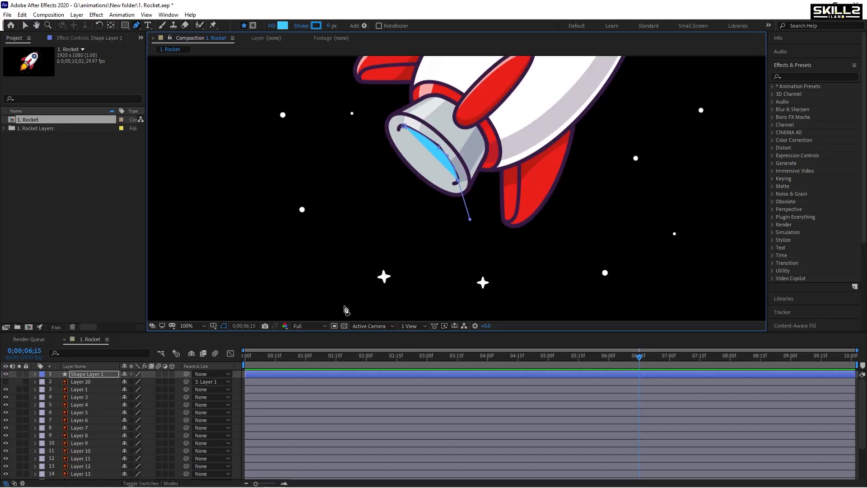
Extend the path well past the flame's tip area and close it at its starting point, adjusting the outer corner
left_click_drag(345, 306, 232, 182)
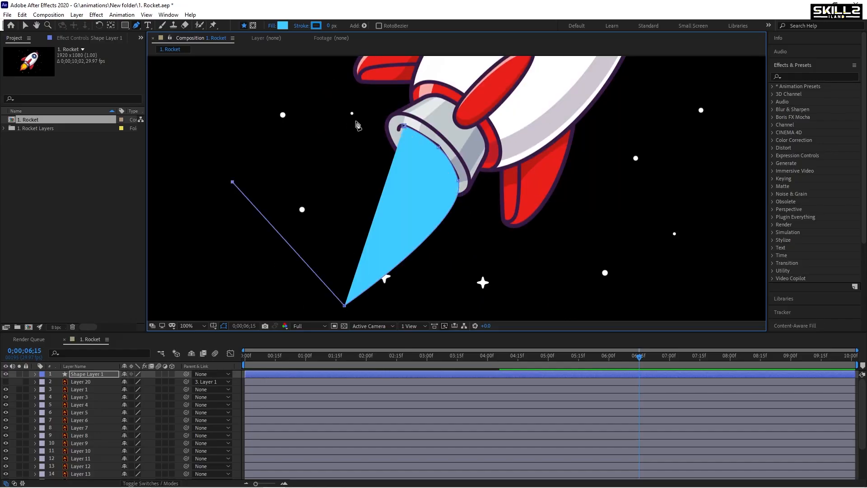
left_click(404, 126)
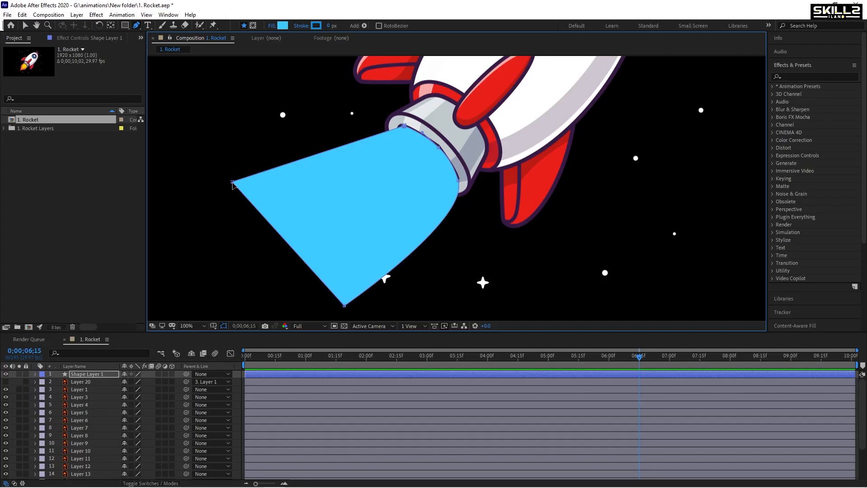
left_click_drag(233, 182, 243, 193)
Show the flame layer (Layer 20), widen the shape's outer corner away from the flame, and preview the animation
left_click(5, 382)
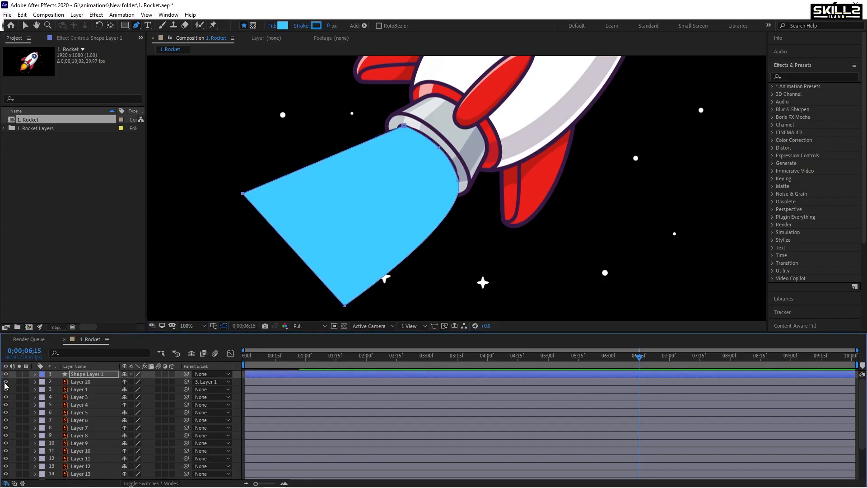
key("space")
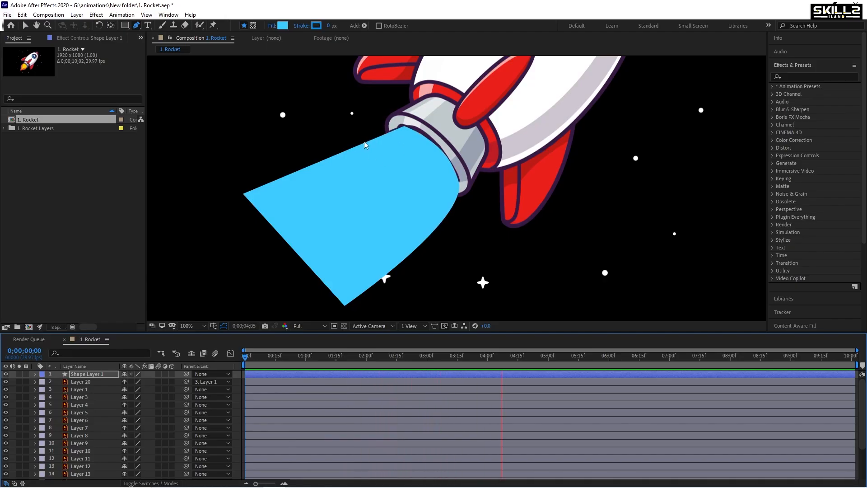
key("space")
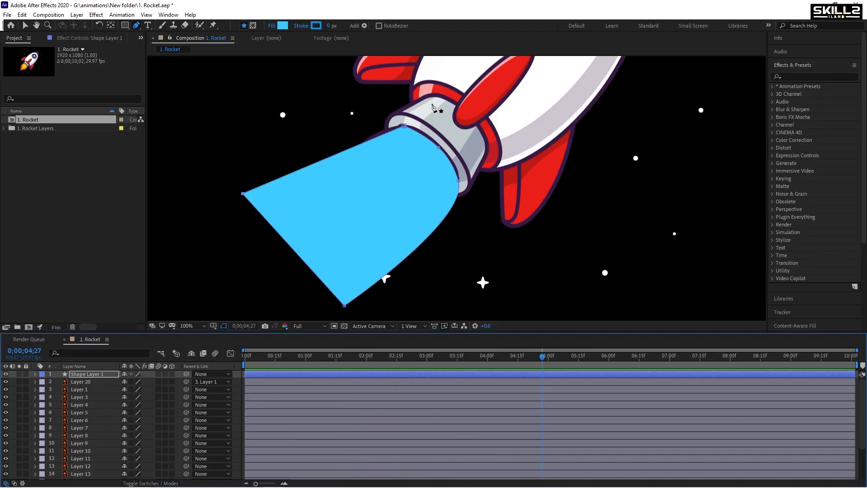
left_click_drag(242, 196, 213, 143)
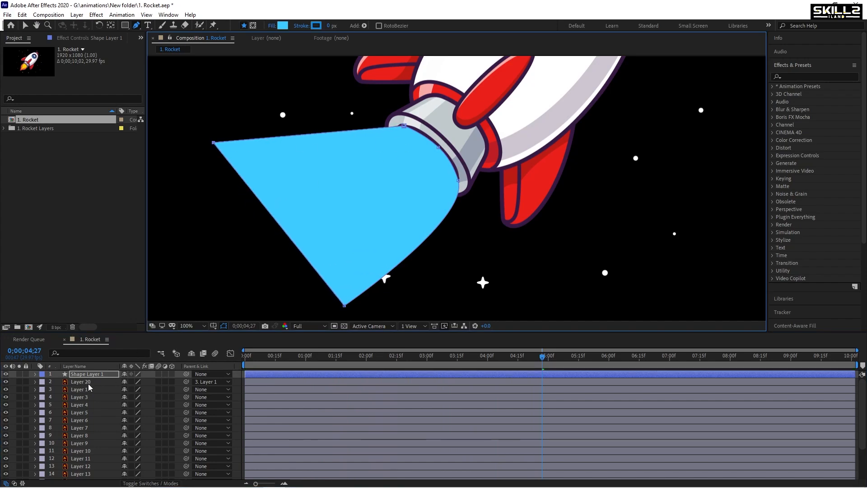
left_click(375, 358)
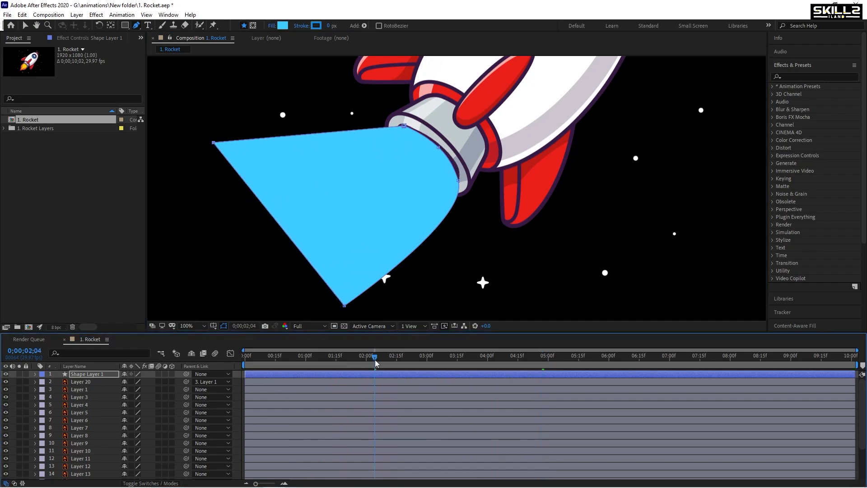
key("space")
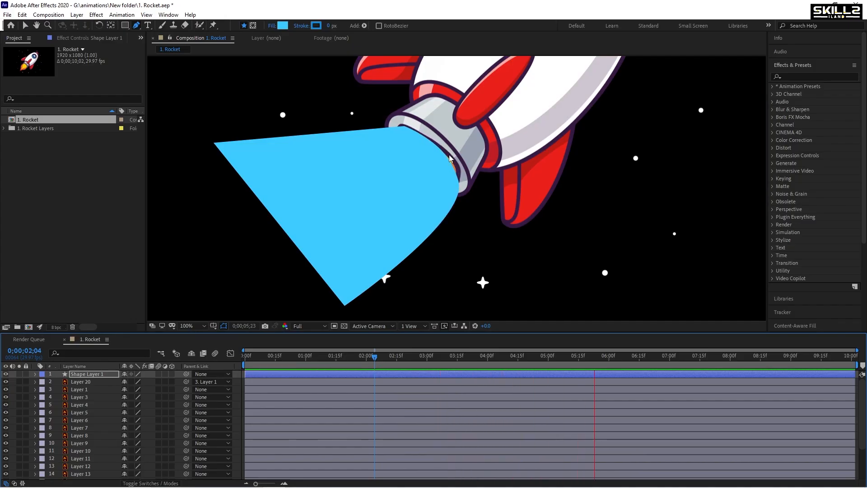
Set Layer 20's track matte to Alpha Matte "Shape Layer 1" and preview the animation from the start
left_click(88, 384)
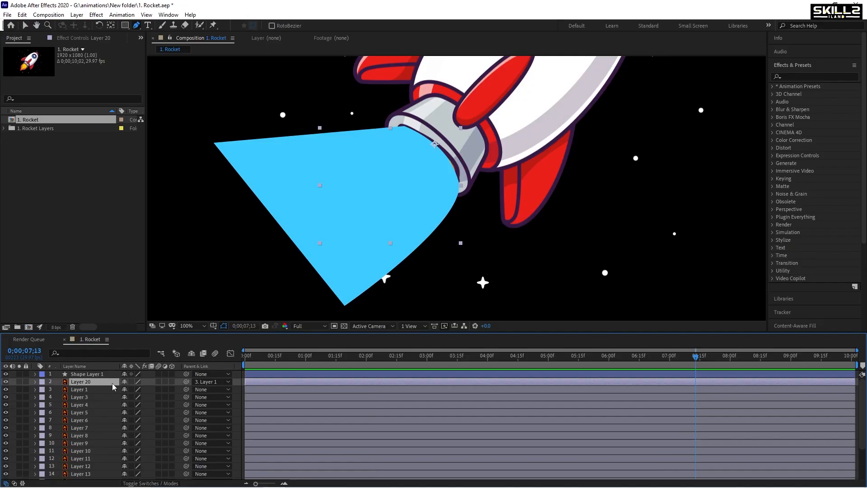
key("F4")
left_click(187, 382)
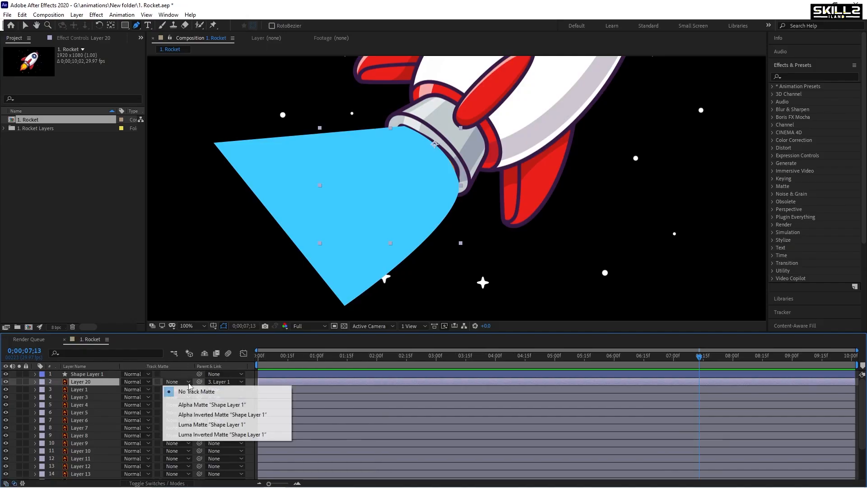
left_click(205, 405)
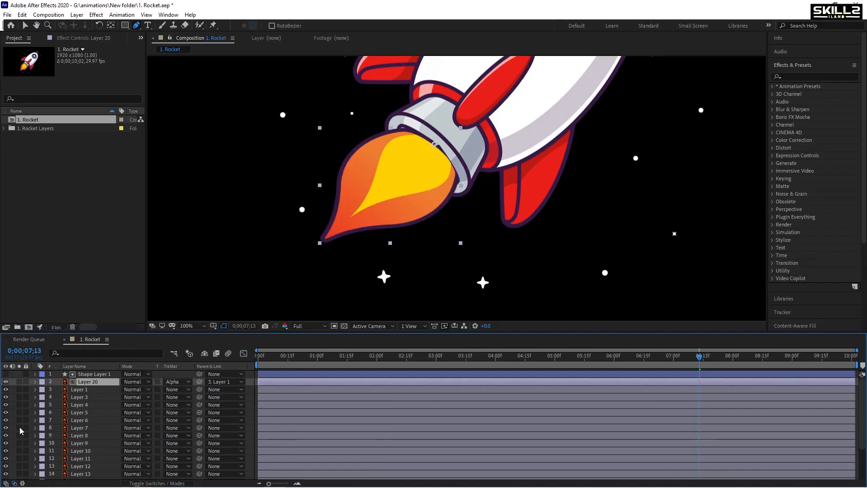
left_click(258, 356)
key("space")
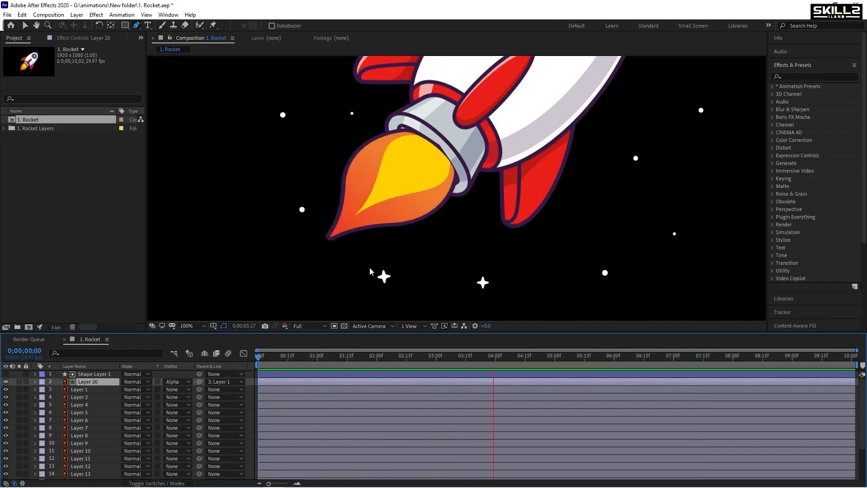
key("space")
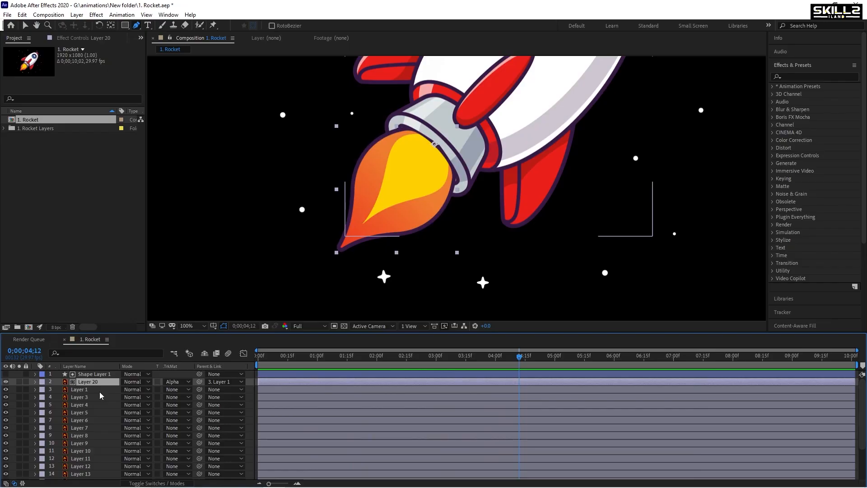
Nudge the flame layer slightly up and to the right into the nozzle, preview it, and save the project
key("Up")
key("Right")
key("Right")
key("Right")
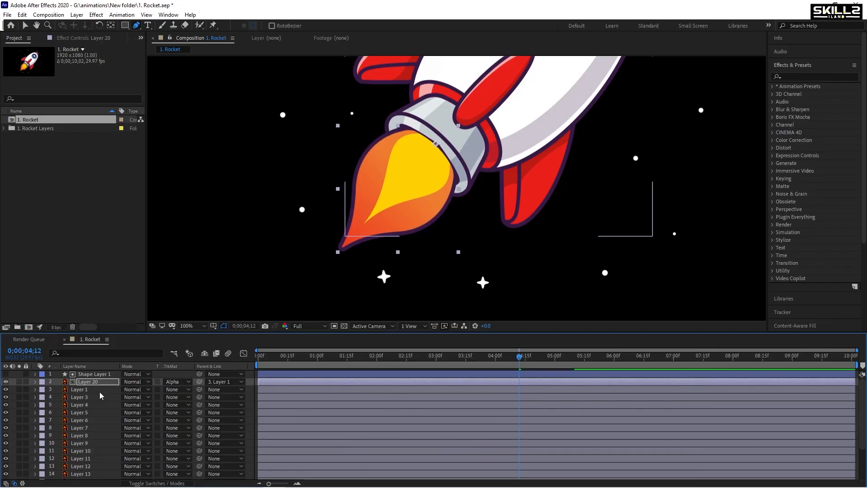
key("Up")
key("Up")
key("Up")
key("space")
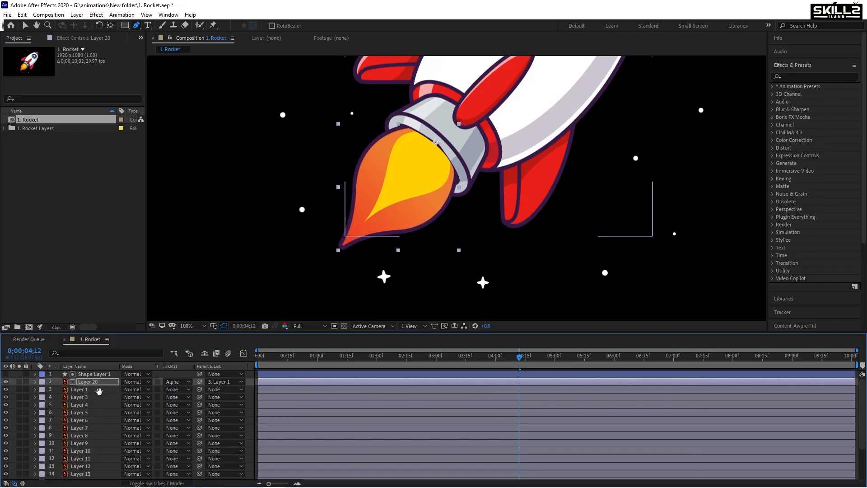
key("ctrl+s")
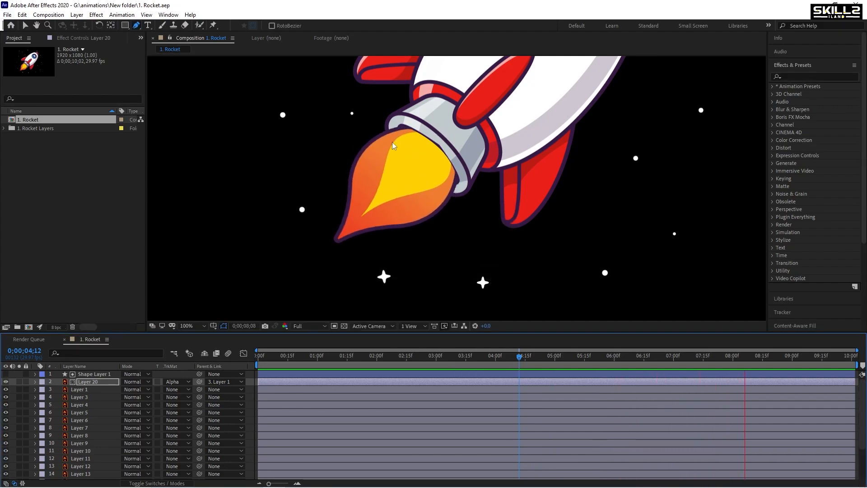
Duplicate the flame layer together with its matte shape layer and save the project
left_click(94, 380)
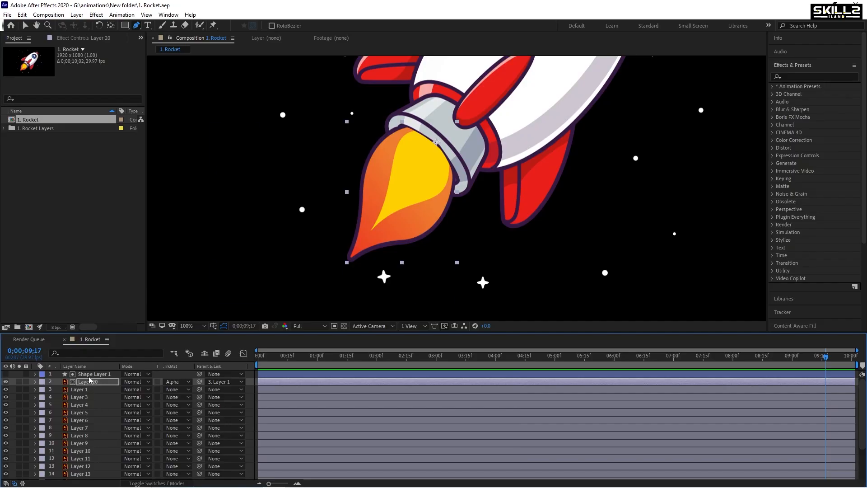
left_click(91, 374, "ctrl")
key("ctrl+d")
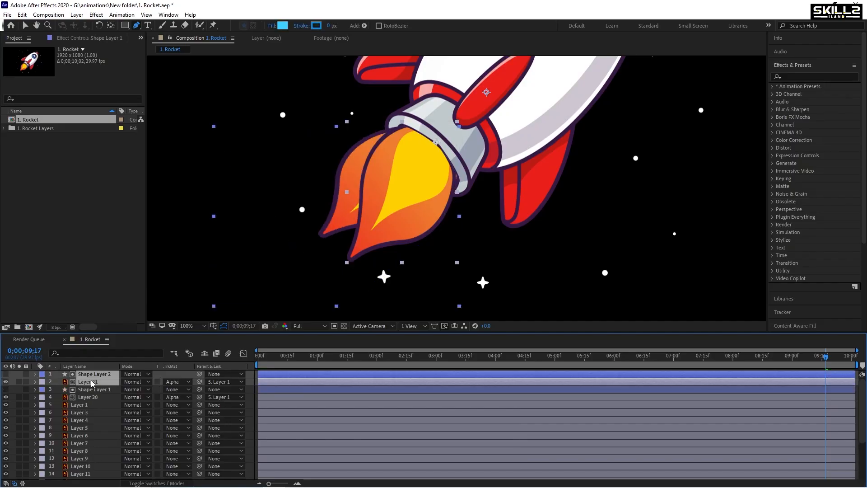
key("ctrl+s")
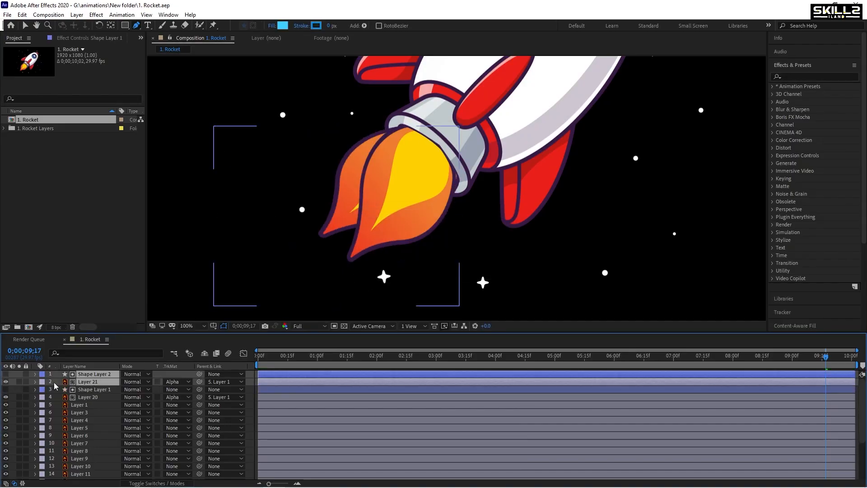
Scale the duplicated flame (Layer 21) down to a smaller inner flame and set its opacity to 44%
left_click(102, 380)
key("s")
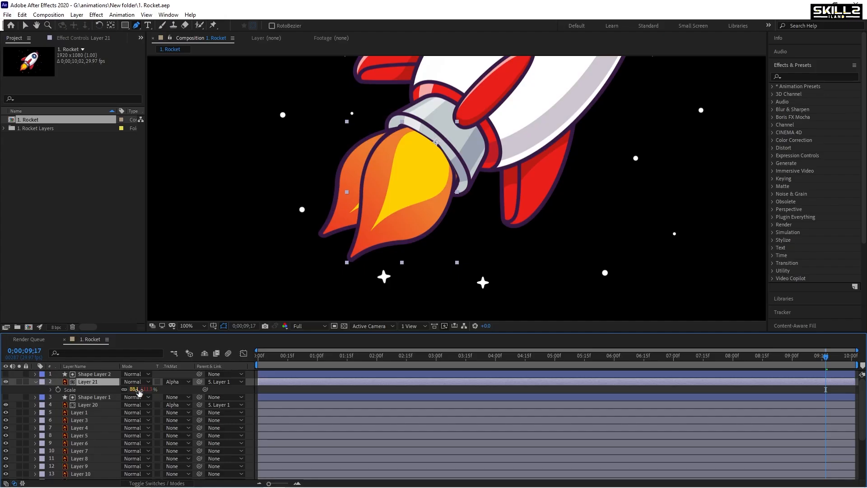
left_click_drag(138, 391, 120, 391)
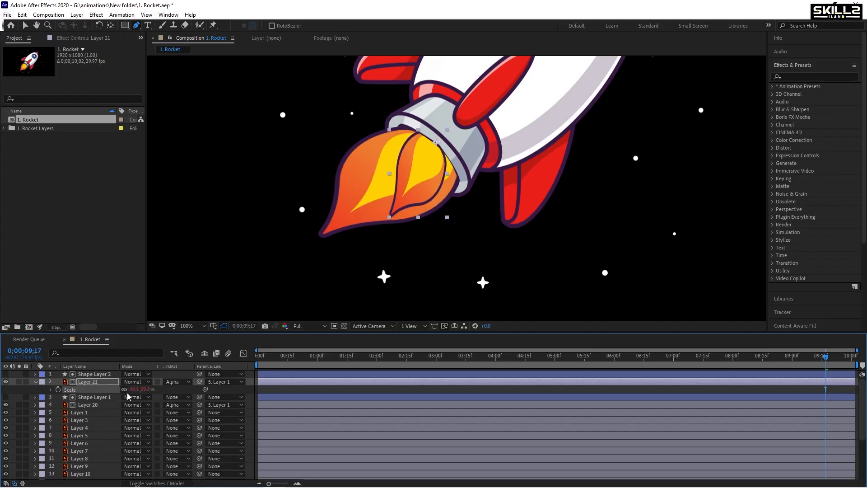
key("t")
left_click_drag(128, 391, 111, 391)
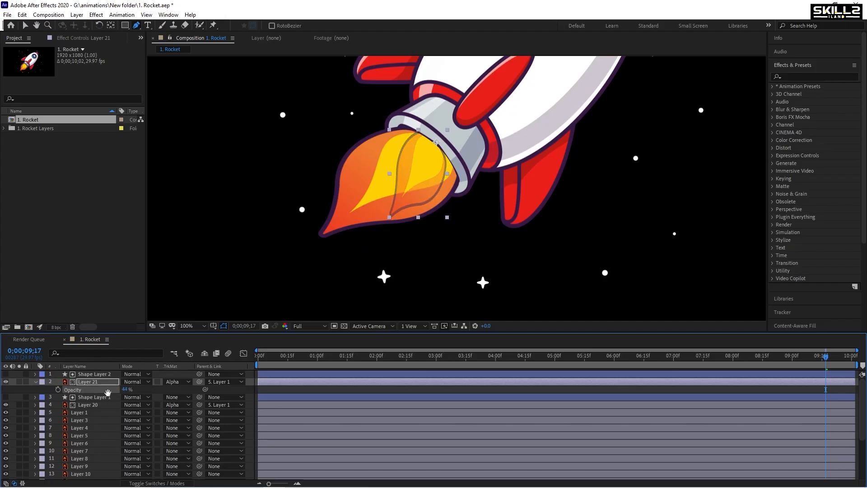
Preview the inner flame, enlarge its scale somewhat, save the project, and collapse the layer's properties
key("space")
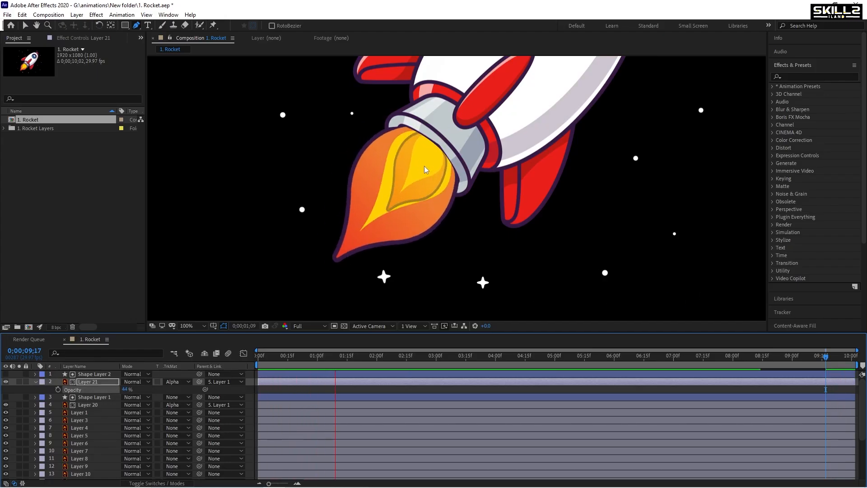
key("s")
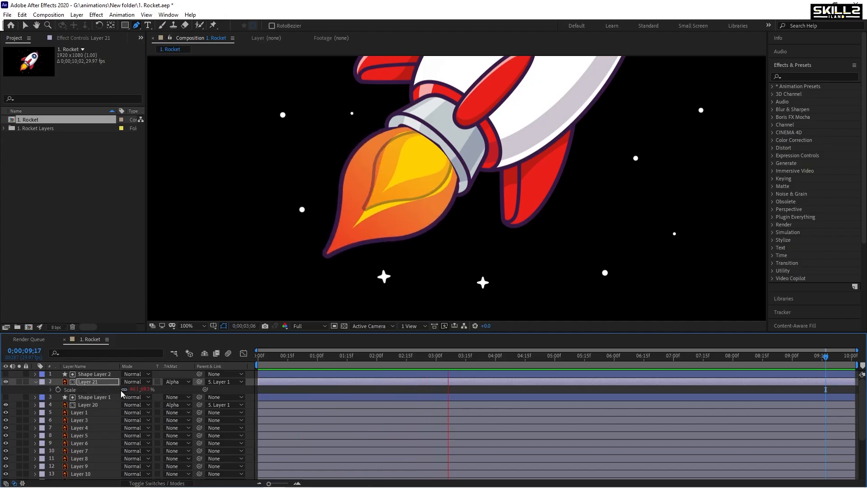
left_click_drag(133, 389, 166, 388)
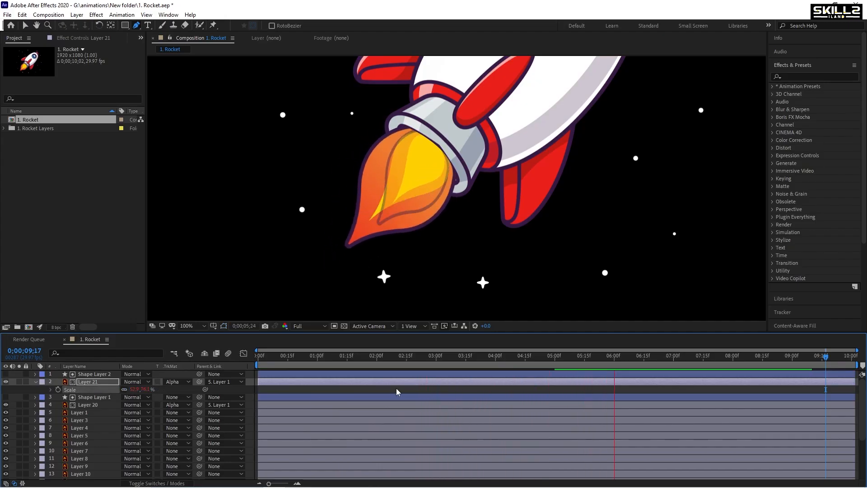
key("ctrl+s")
scroll(379, 233, "down", 2)
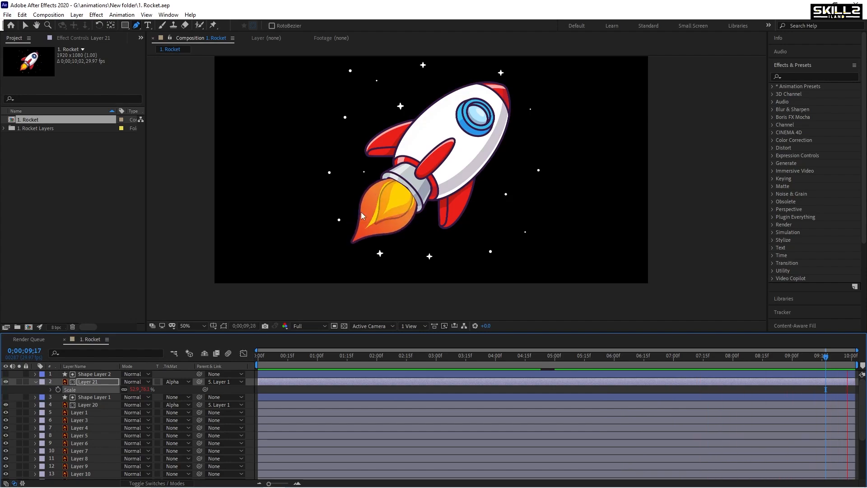
left_click(35, 382)
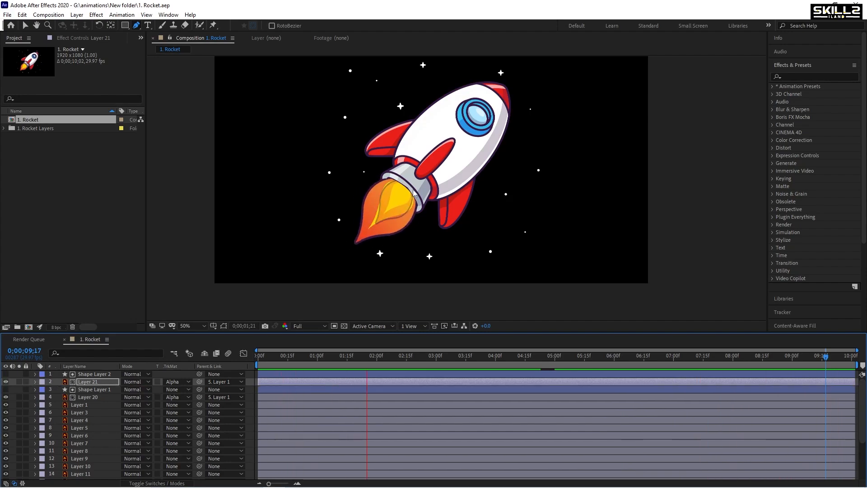
Add the expression wiggle(1,10) to the Position of the rocket body layer (Layer 1) and preview the motion
left_click(87, 397)
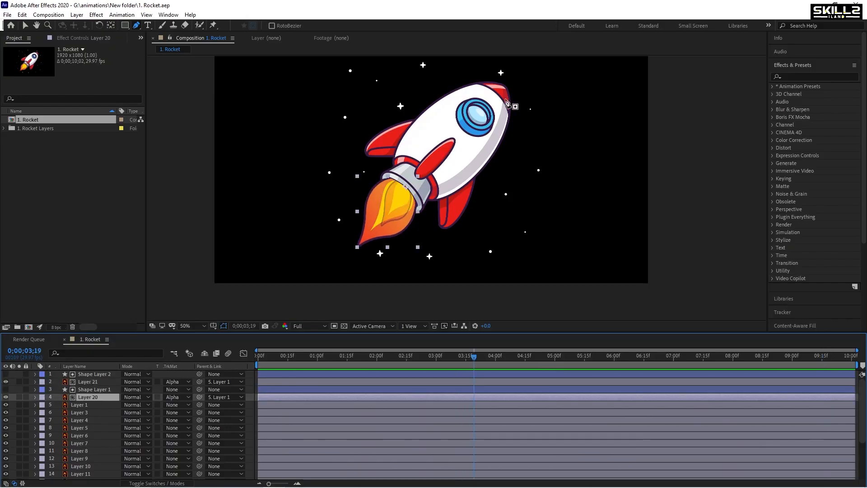
left_click(91, 404)
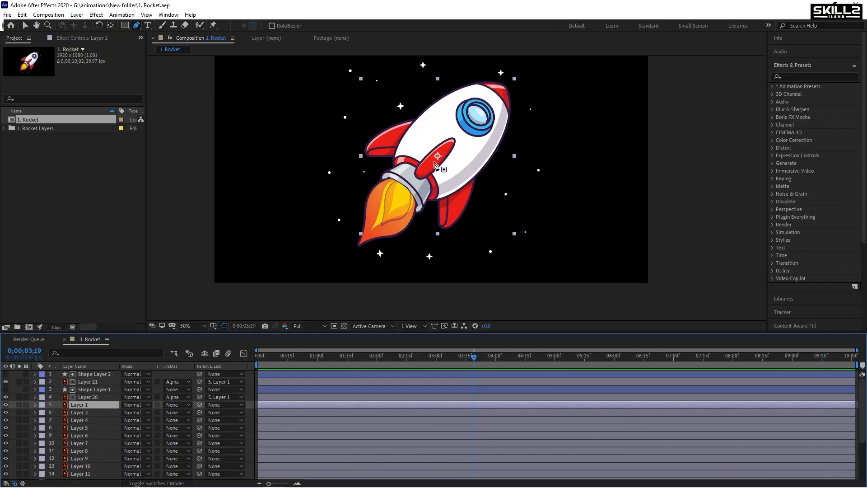
key("p")
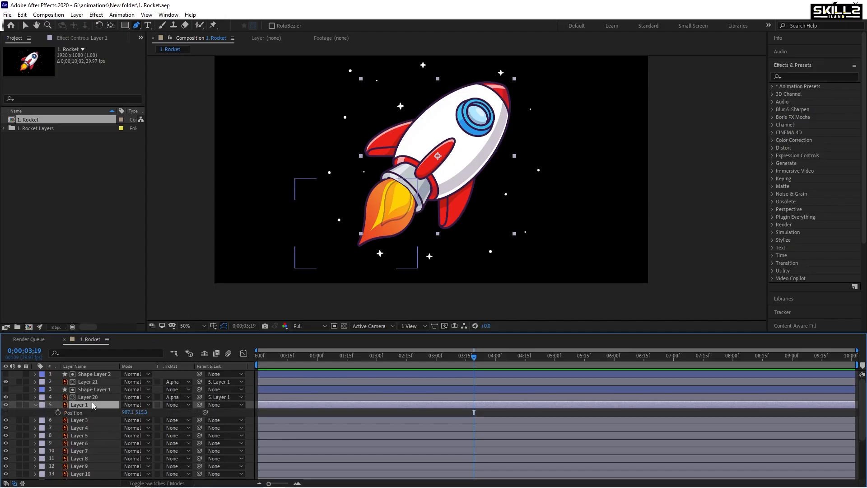
left_click(58, 413, "alt")
type("w")
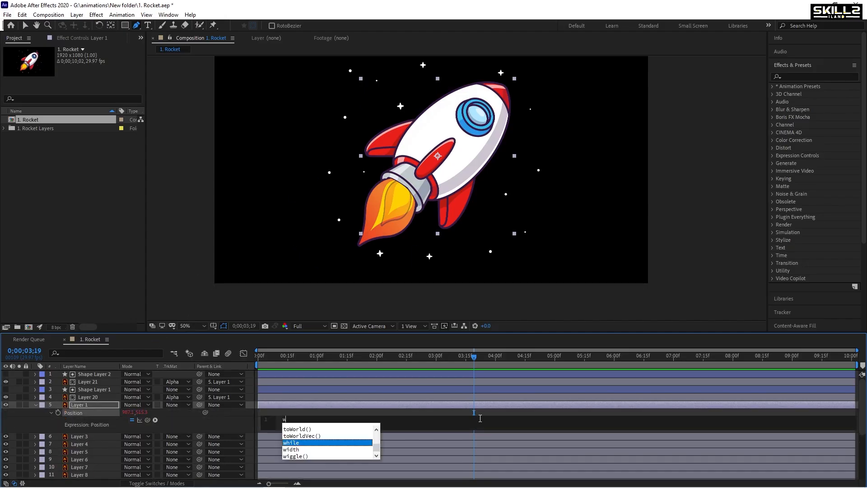
type("iggle()")
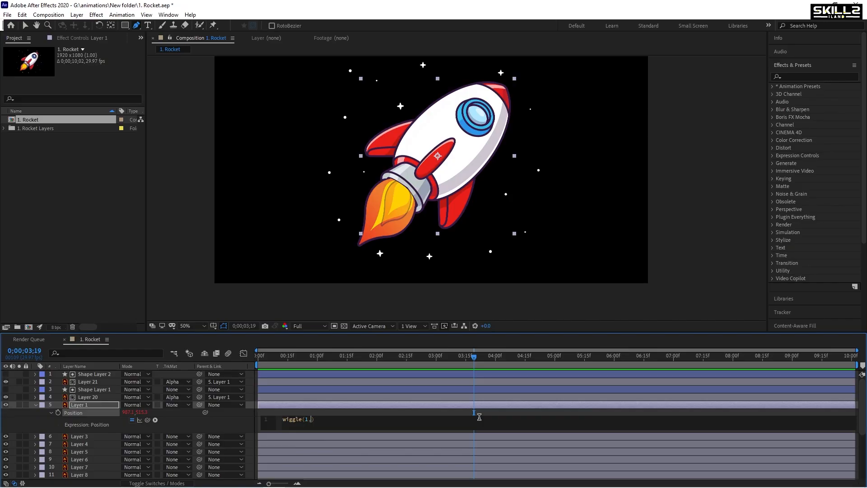
type("1,10")
key("KP_Enter")
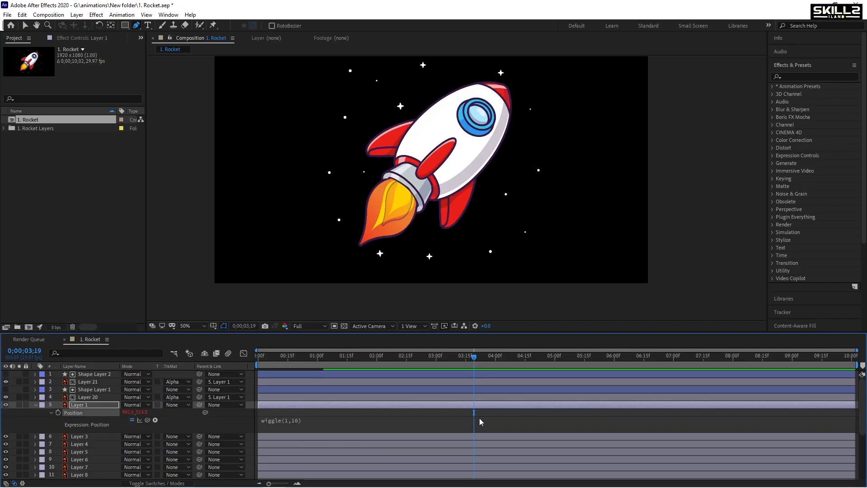
key("space")
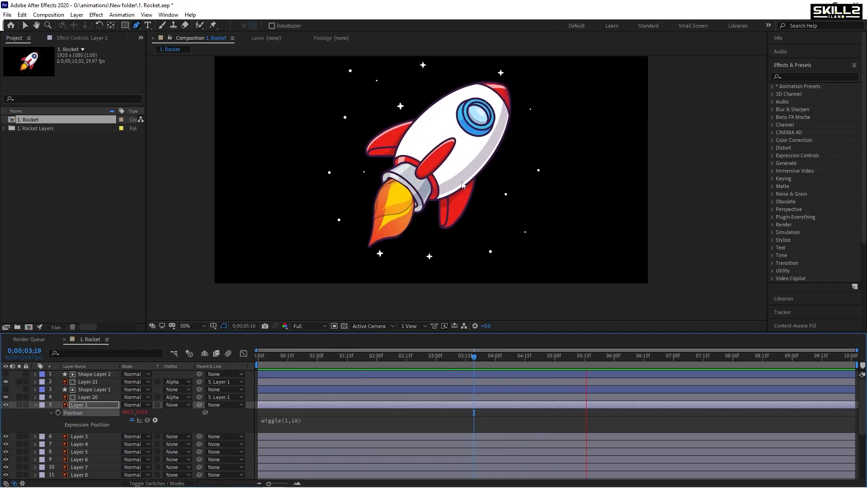
left_click_drag(451, 216, 443, 250)
key("space")
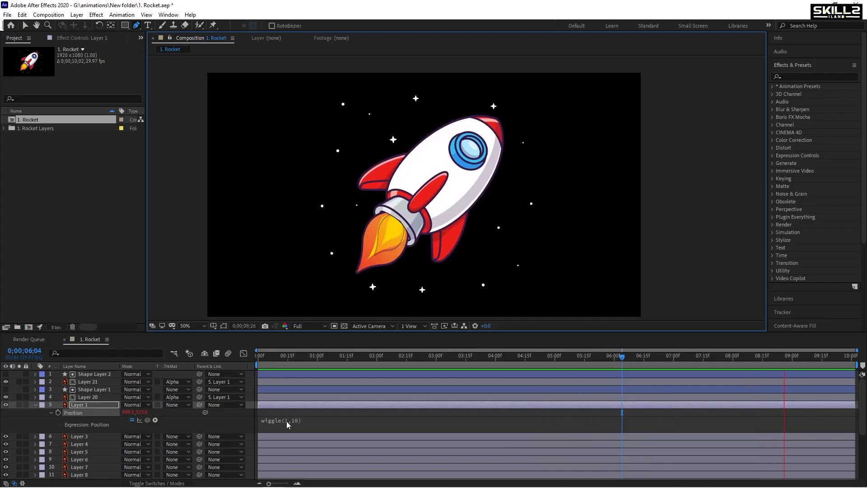
Raise the frequency in Layer 1's Position wiggle expression to 5 and preview the faster shake
left_click(310, 419)
left_click(373, 421)
key("Left")
key("Left")
key("Left")
key("Left")
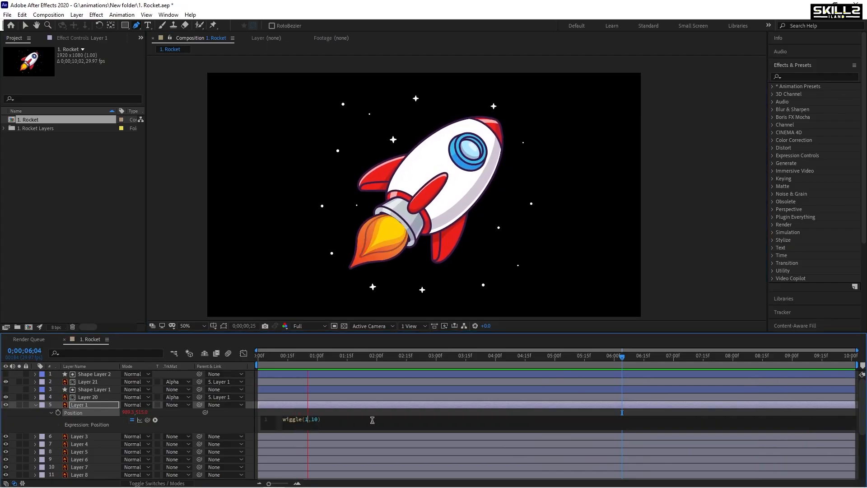
key("shift+Left")
type("5")
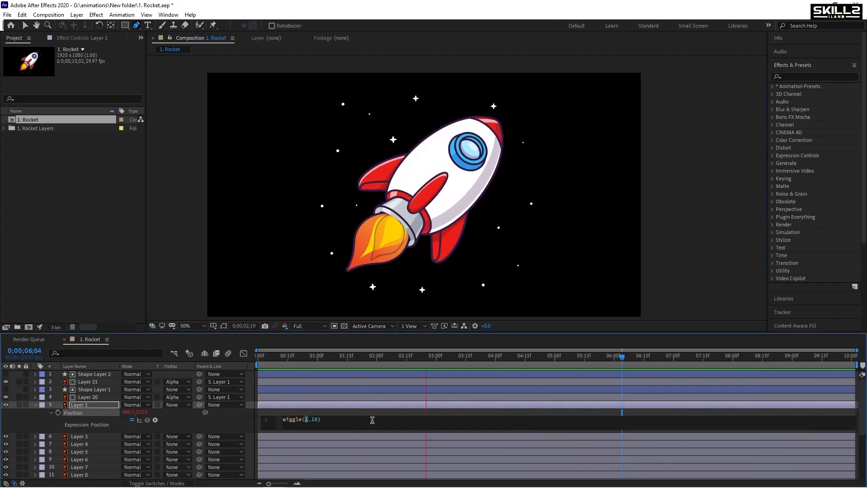
key("KP_Enter")
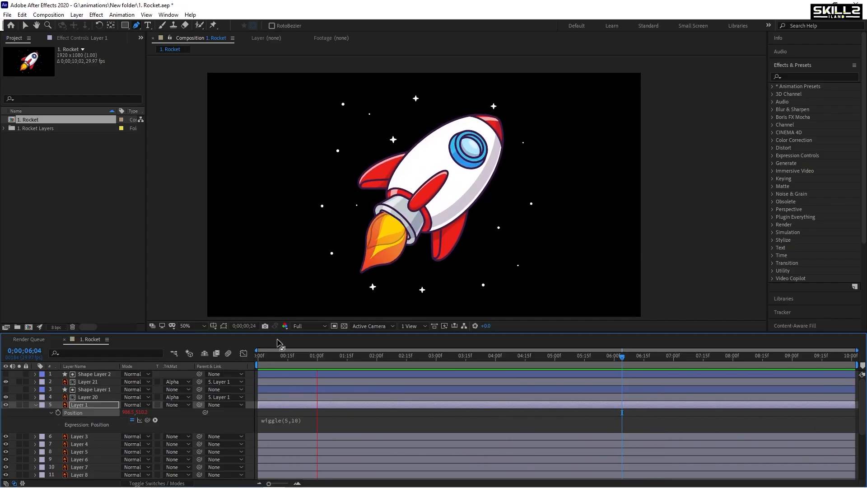
Set the amplitude in Layer 1's Position wiggle expression to 50 and preview it
left_click(300, 420)
double_click(315, 419)
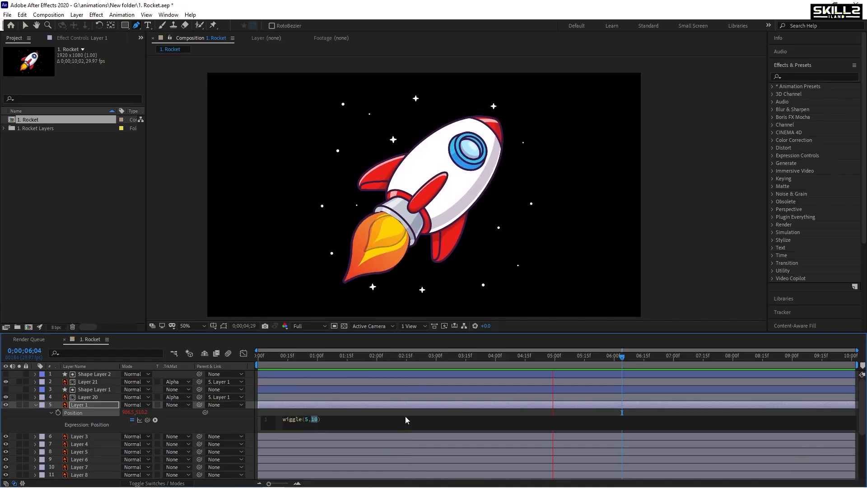
type("50")
key("KP_Enter")
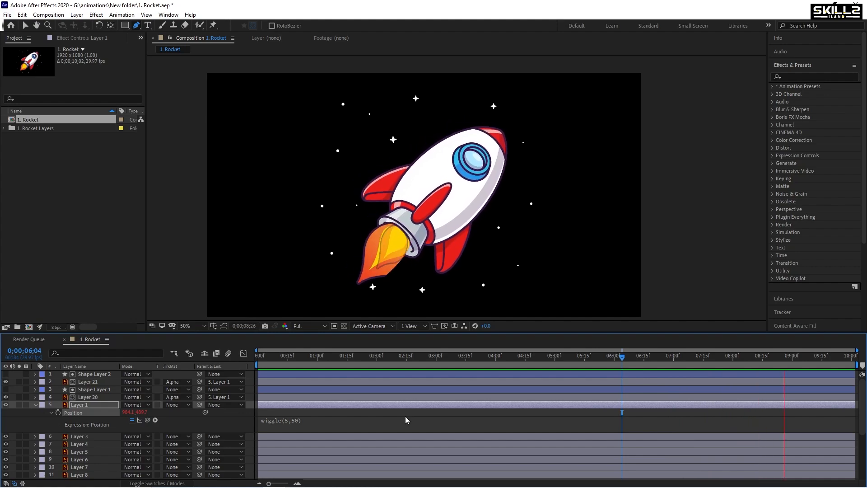
Change Layer 1's Position expression to wiggle(2,20), preview the motion, and save the project
left_click(303, 421)
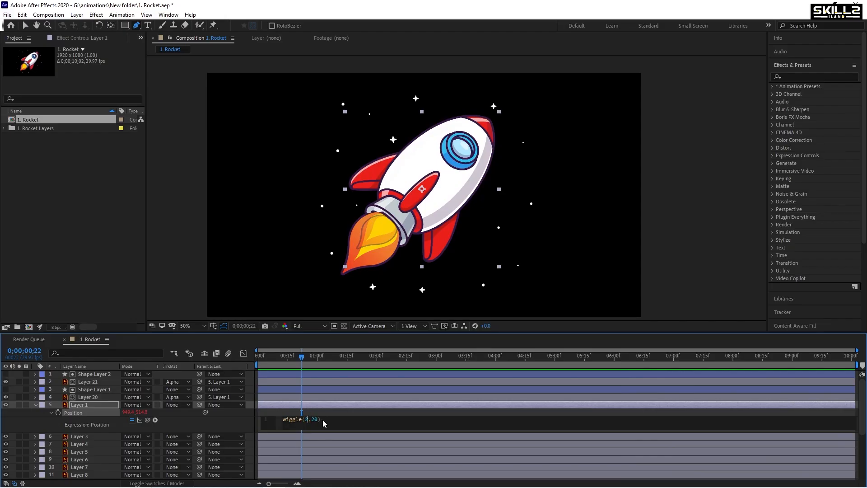
key("KP_Enter")
key("space")
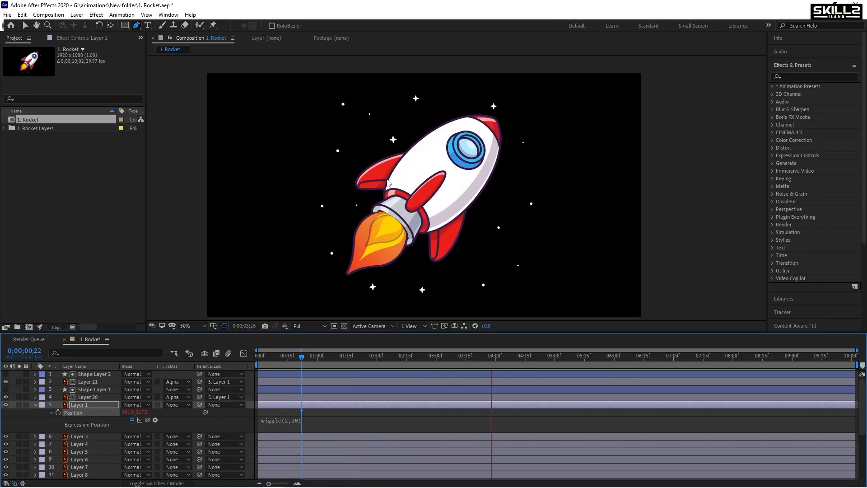
key("ctrl+s")
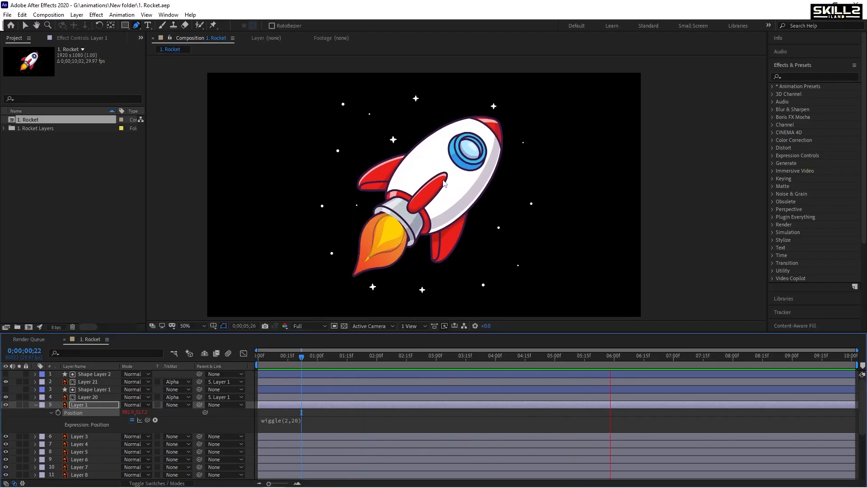
key("space")
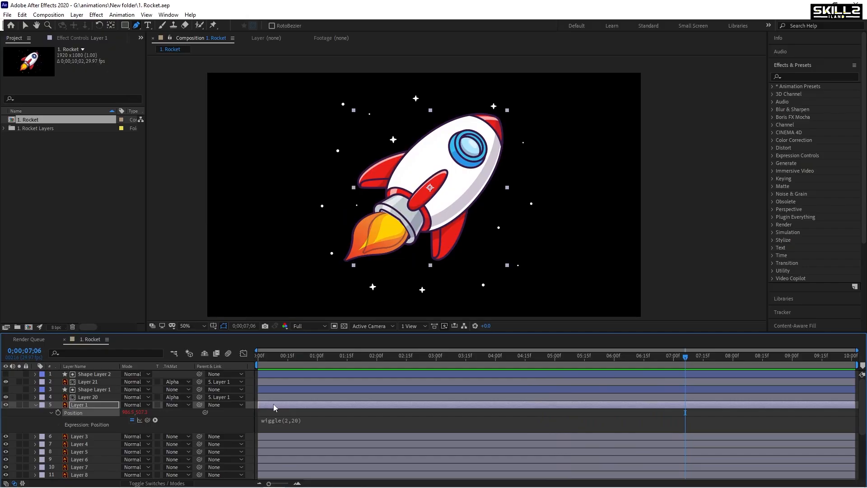
Replace the default expression text on Layer 1's Rotation with wiggle(2,10), preview the motion, and save the project
key("r")
left_click(58, 412, "alt")
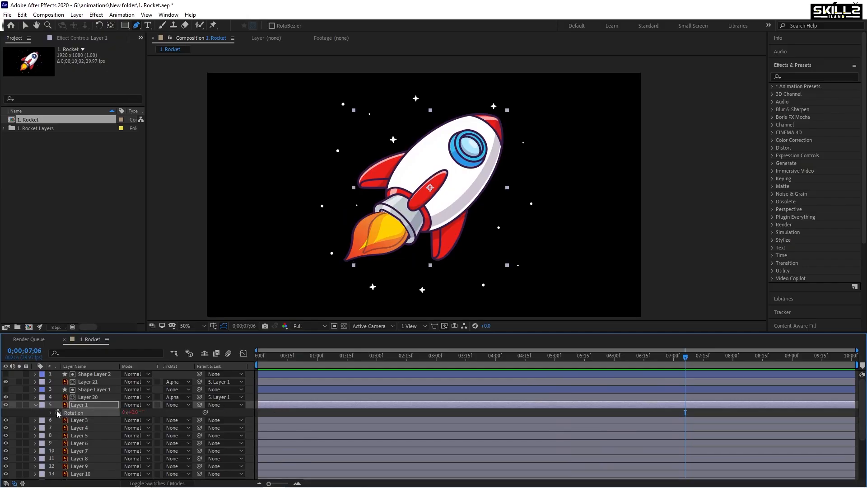
type("After Effects must have keyframes selected from one layer in order to export them as text.")
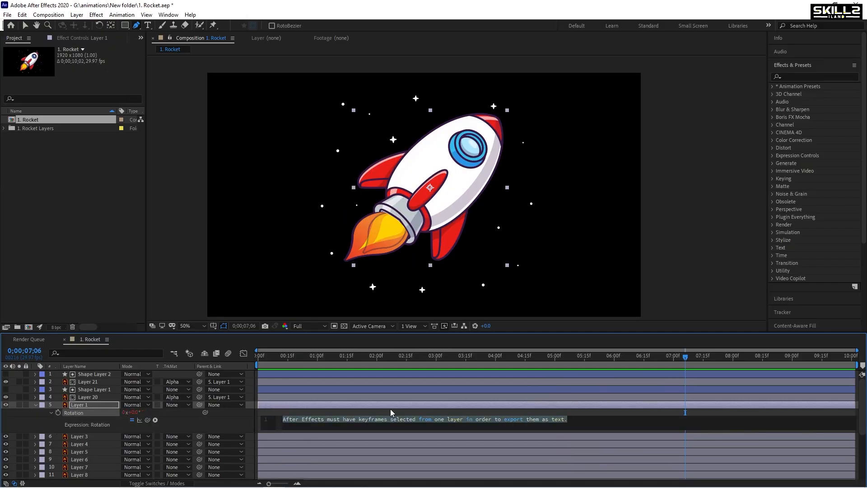
type("wiggle")
key("Return")
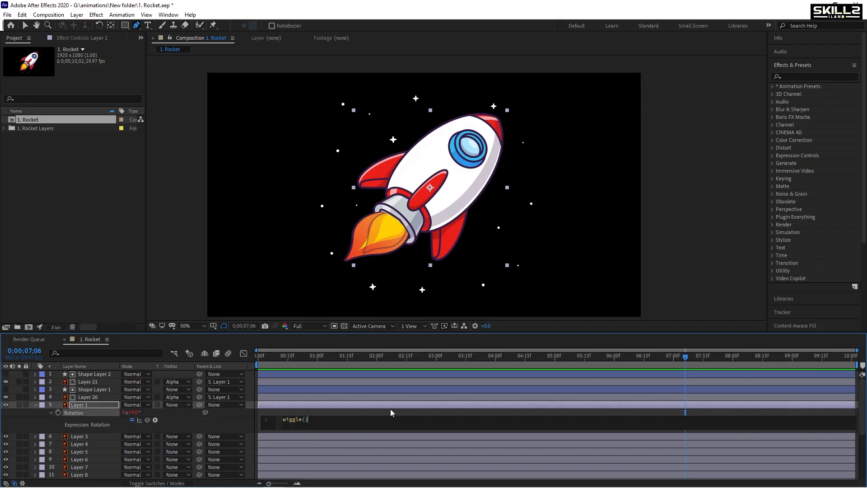
type("2,10")
key("KP_Enter")
key("space")
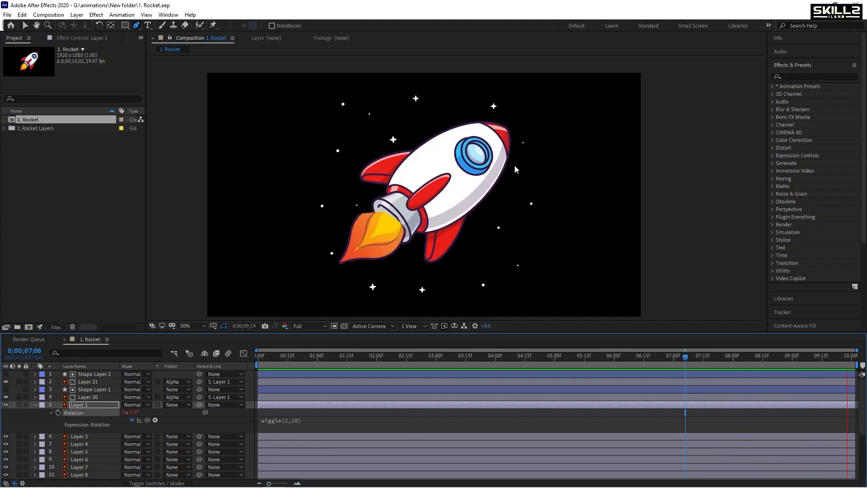
key("space")
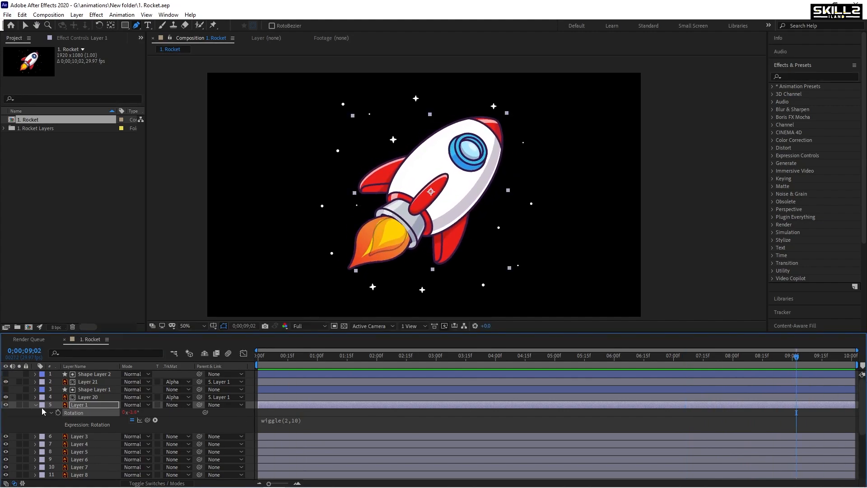
Reopen Layer 1's Position expression, set its wiggle amplitude to 30, and preview the result
left_click(35, 404)
key("p")
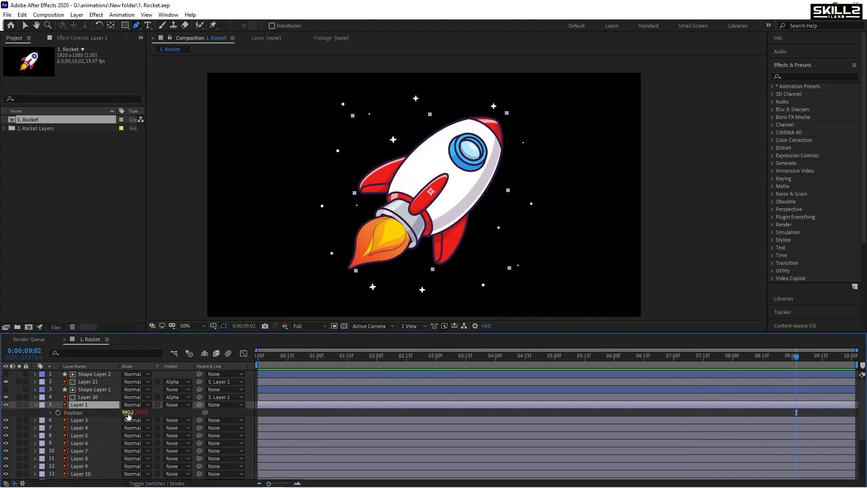
left_click(50, 413)
left_click(302, 425)
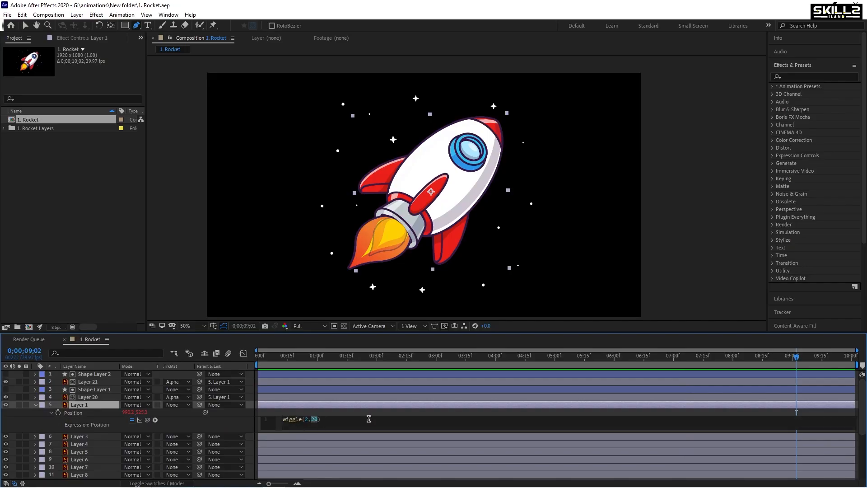
key("KP_Enter")
key("space")
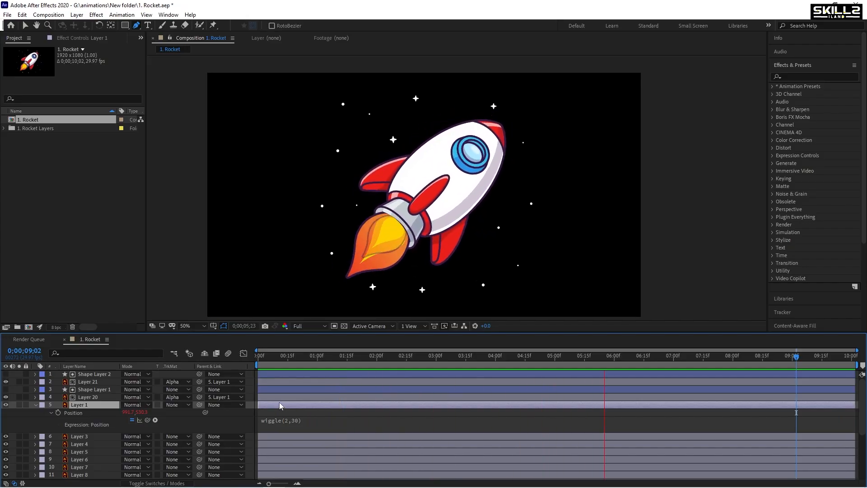
Change Layer 1's Rotation expression to wiggle(1,10), preview it, save the project, and return to the first frame
key("r")
left_click(58, 412, "alt")
type("wiggle(2,10)")
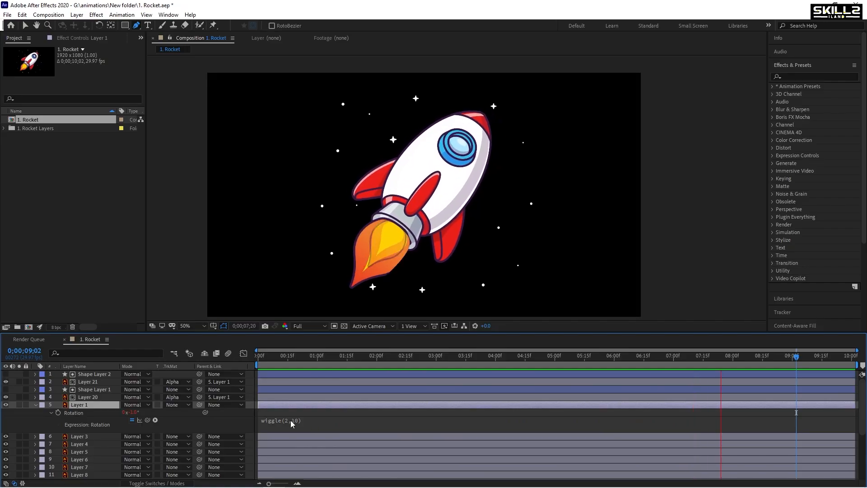
left_click(308, 419)
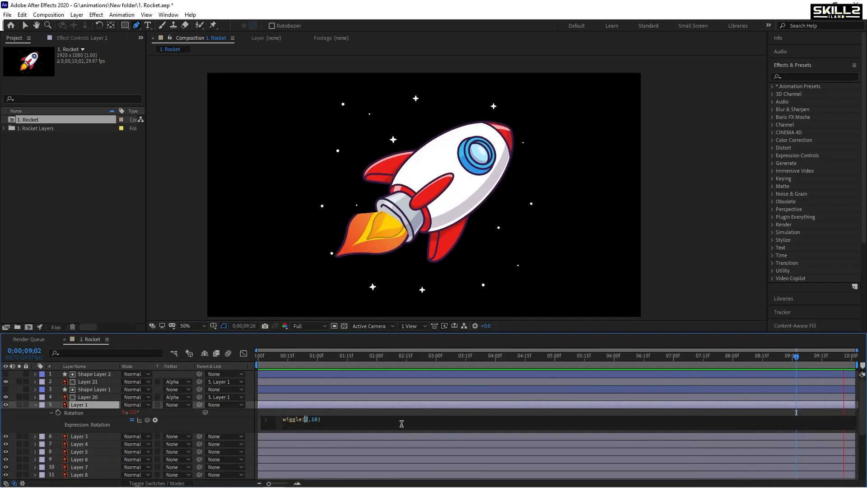
type("1")
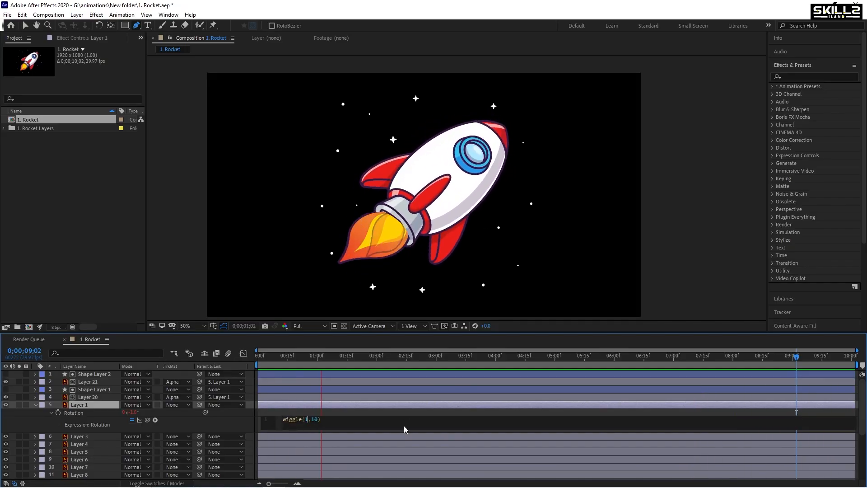
left_click(384, 412)
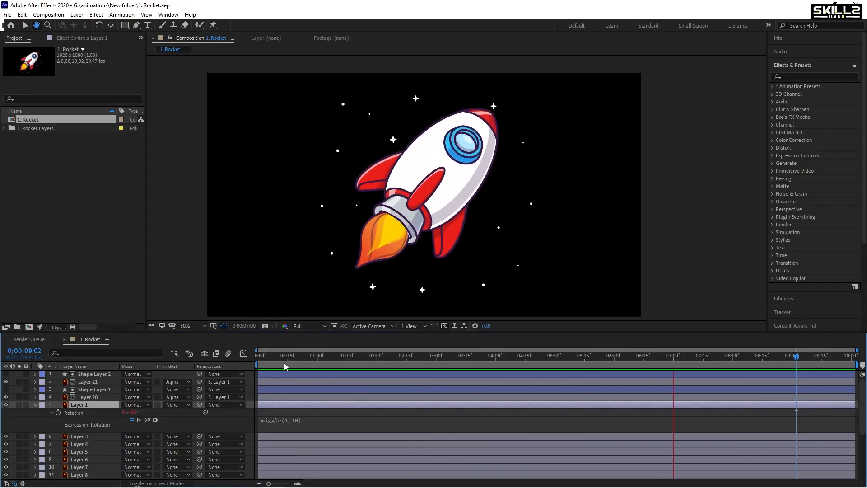
key("space")
key("g")
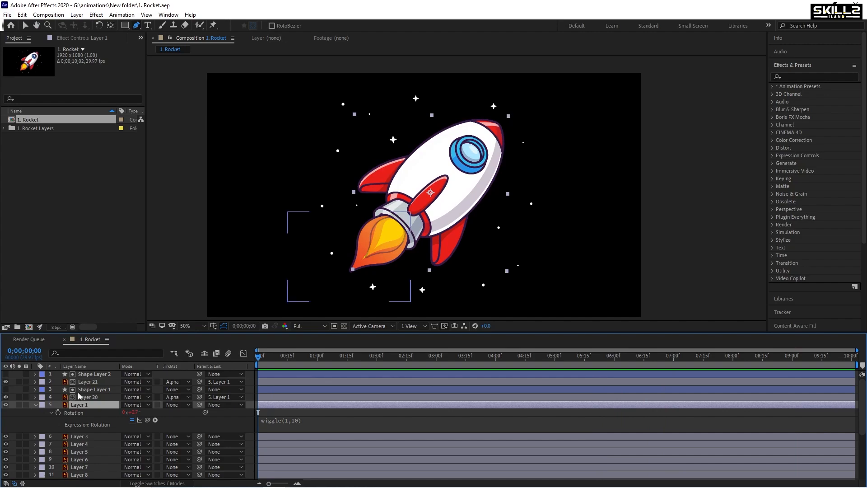
Parent both flame matte shape layers to Layer 1, preview the animation, save, and collapse Layer 1's properties
left_click(105, 372)
left_click(91, 388, "ctrl")
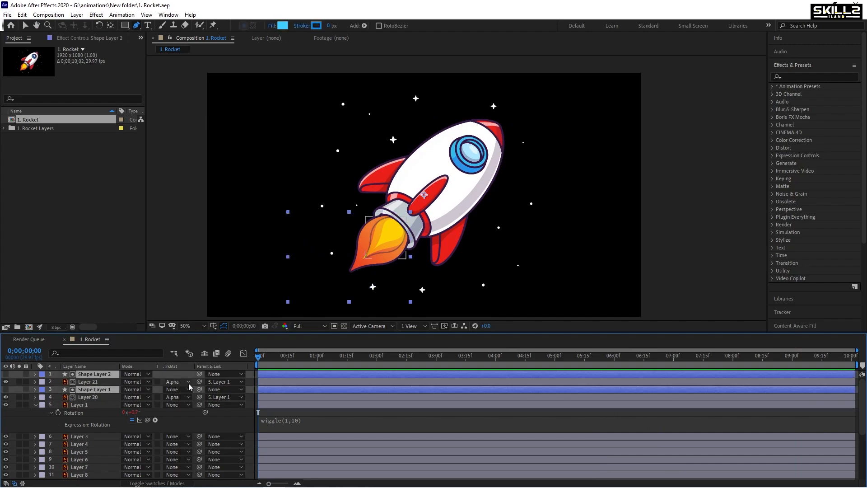
left_click_drag(199, 389, 81, 406)
key("space")
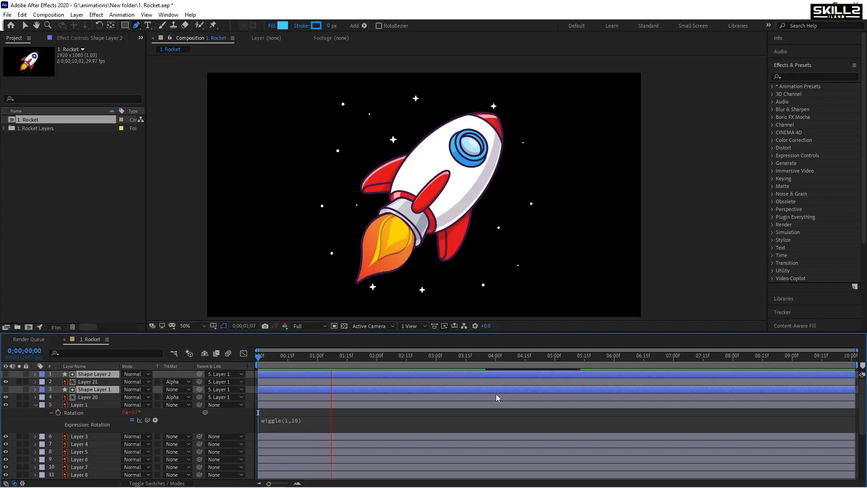
left_click(35, 405)
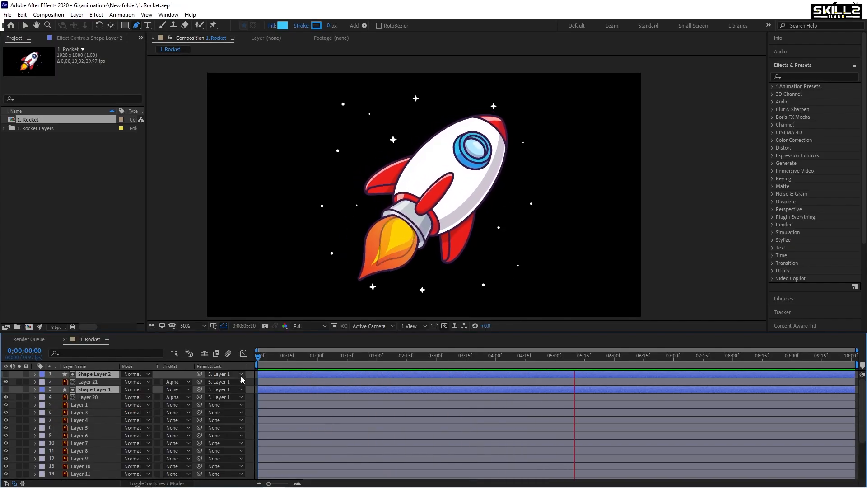
Select Layer 1, stopping the preview, and switch to the Selection tool
left_click(54, 404)
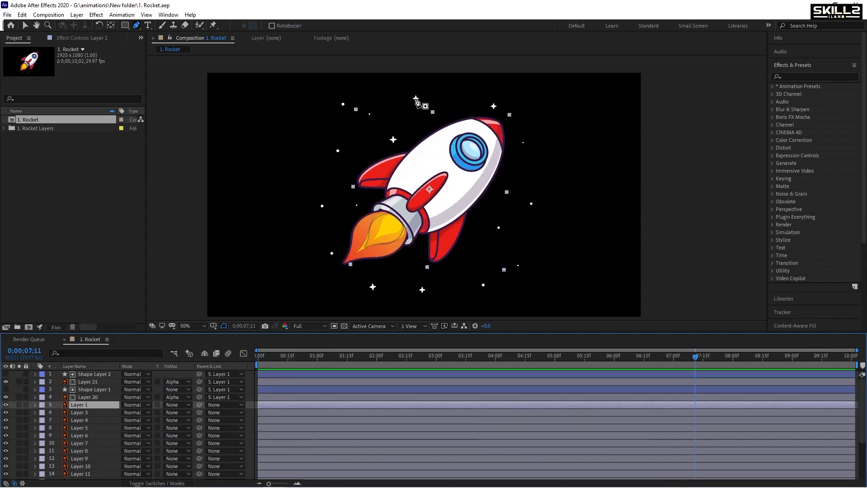
key("v")
left_click(403, 139)
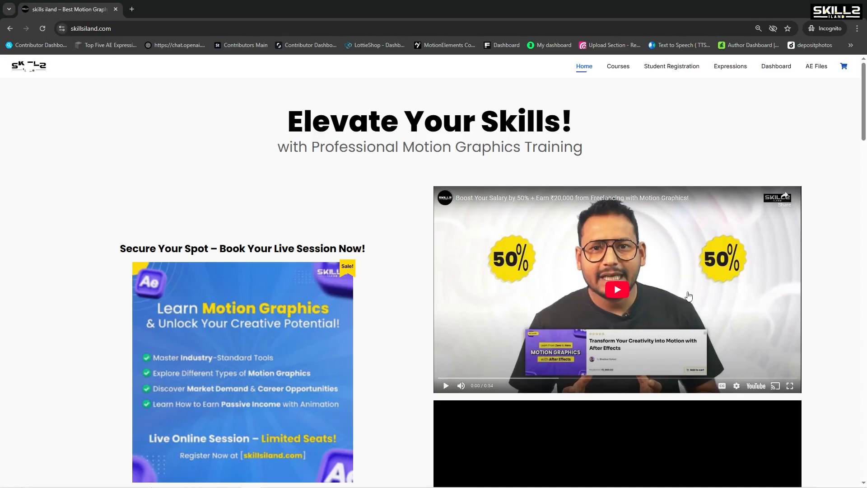
In the browser, look through the skillsiland.com home page and the After Effects course page, expanding section 20, Creating a Stunning Portfolio
scroll(688, 296, "down", 4)
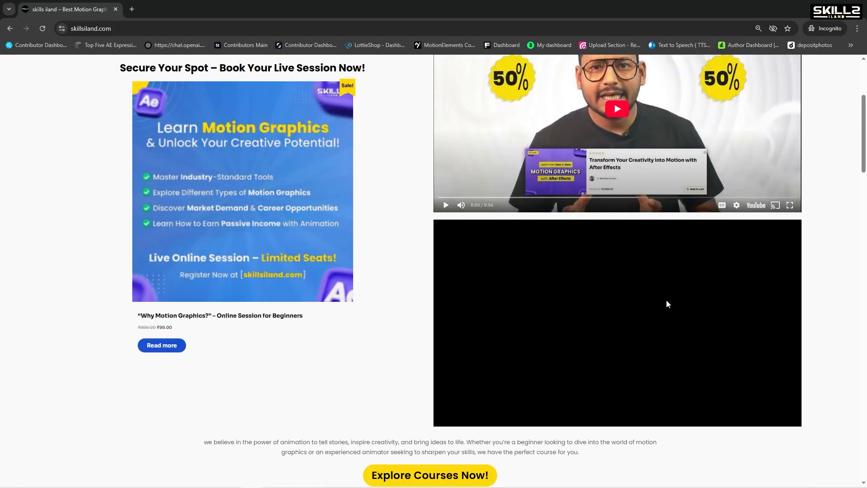
scroll(666, 304, "down", 6)
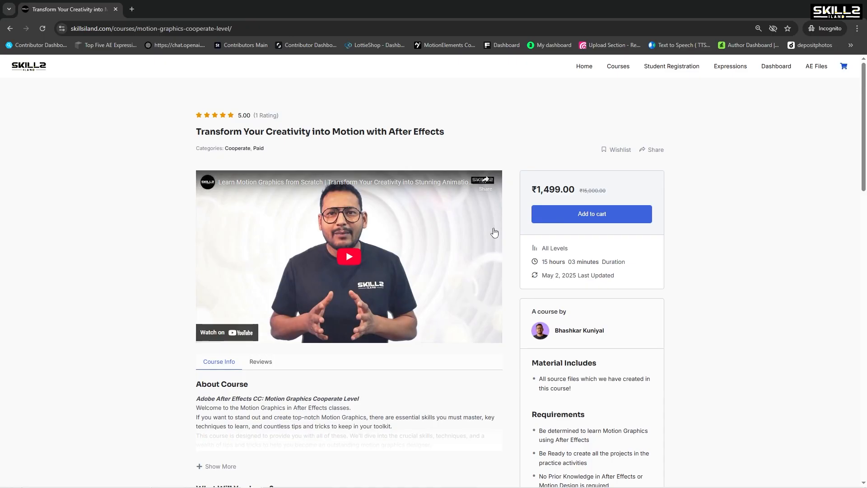
scroll(495, 233, "down", 3)
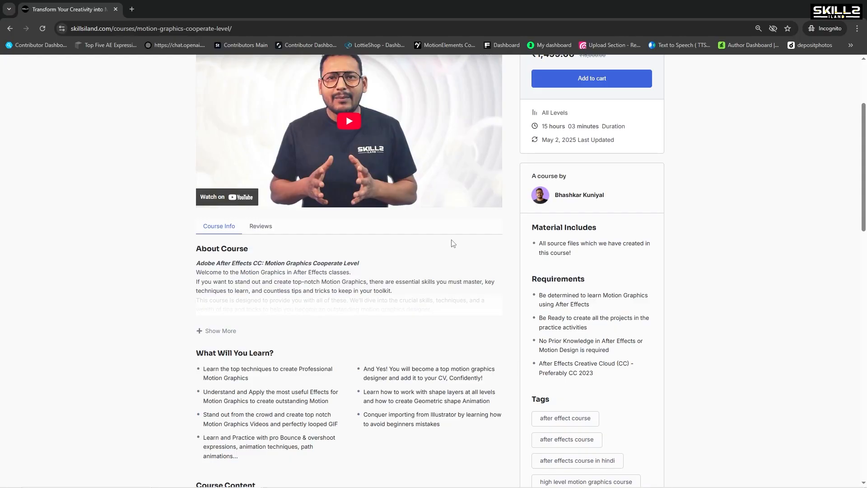
scroll(453, 244, "down", 12)
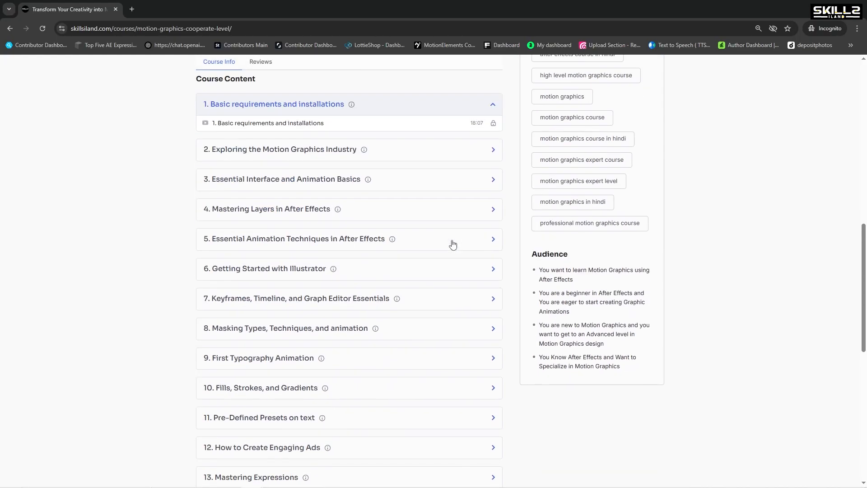
scroll(453, 244, "down", 4)
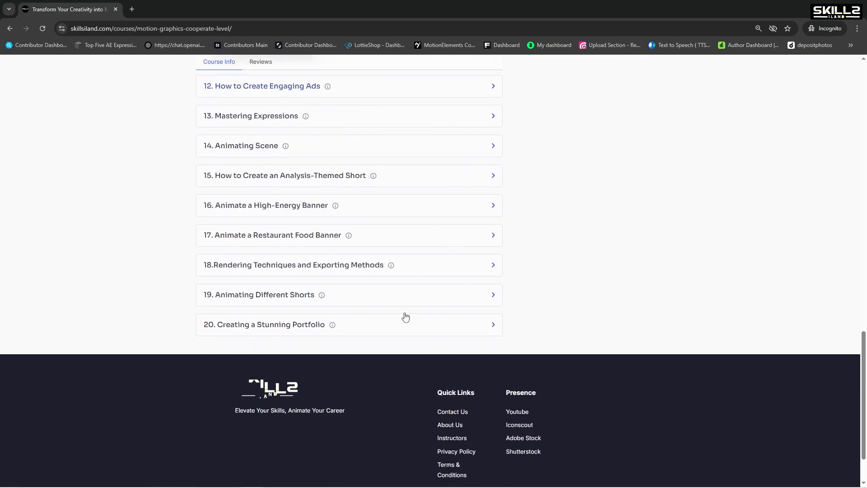
left_click(433, 329)
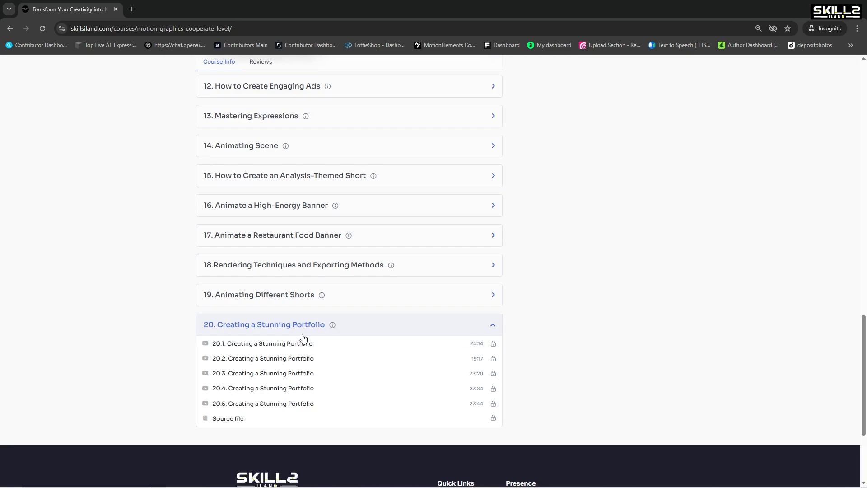
scroll(441, 287, "up", 20)
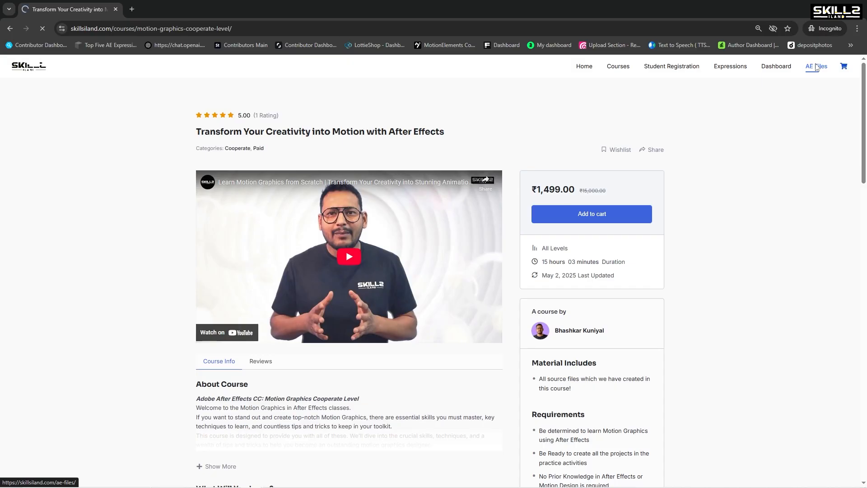
Open the site's AE Files page and browse its featured products
left_click(816, 67)
scroll(555, 271, "down", 8)
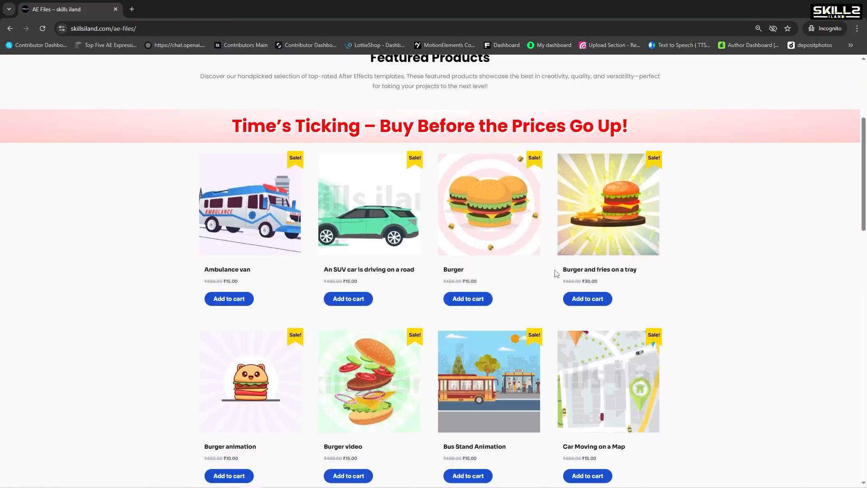
scroll(556, 270, "down", 2)
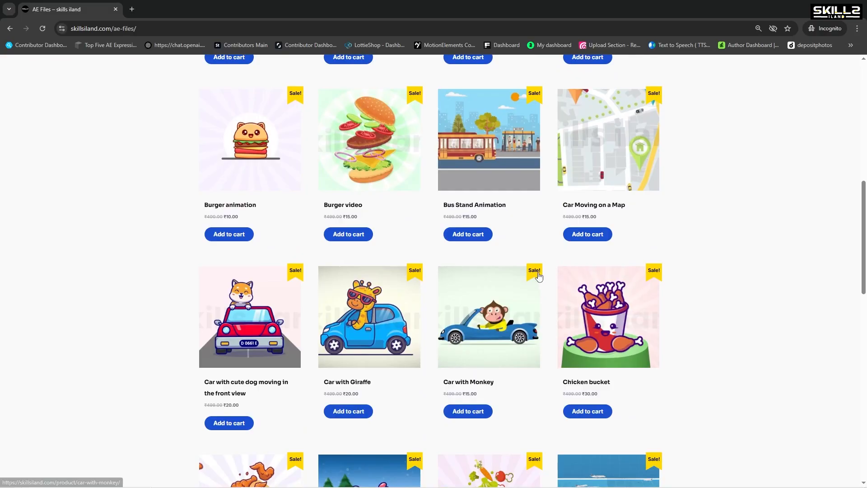
scroll(539, 277, "up", 10)
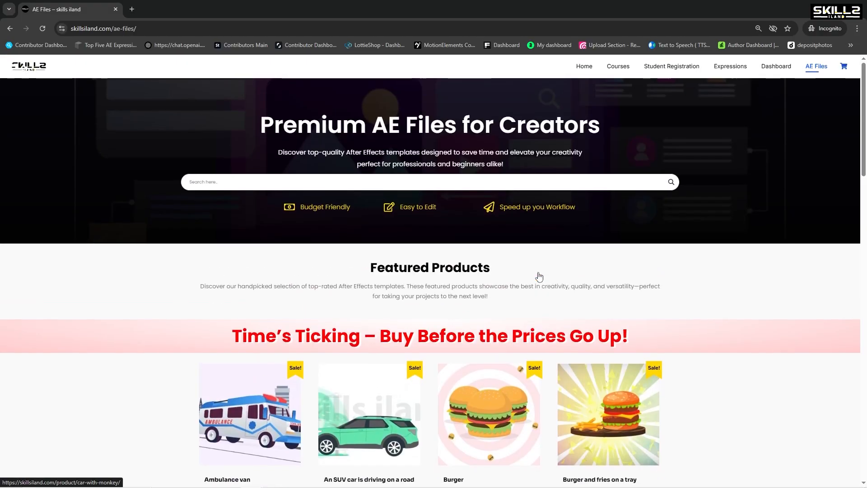
Open the site's Expressions page and copy the Uniform Scale Wiggle expression code
left_click(738, 70)
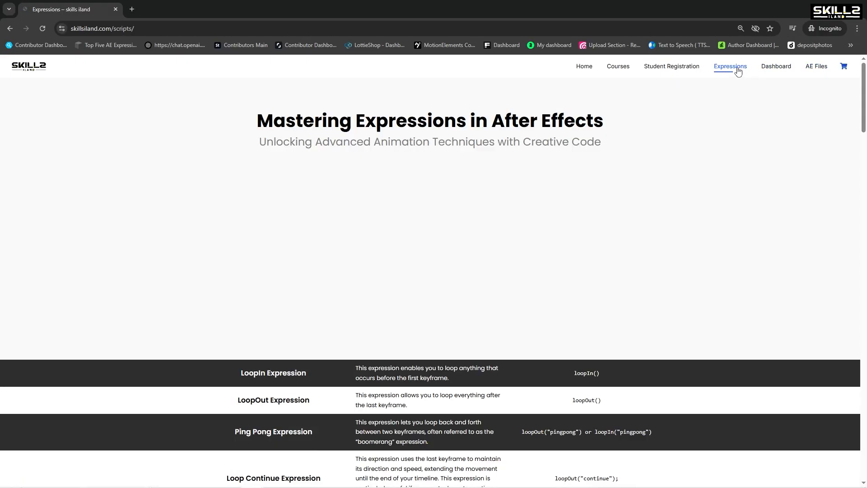
scroll(503, 244, "down", 7)
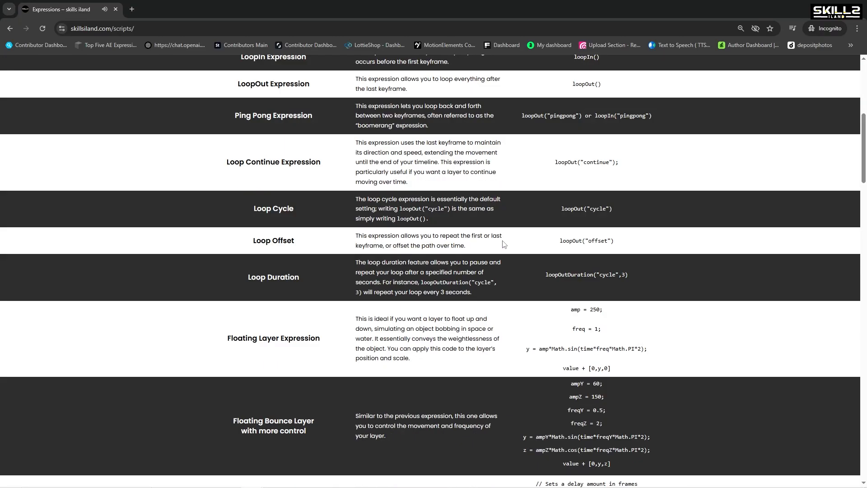
scroll(503, 244, "down", 5)
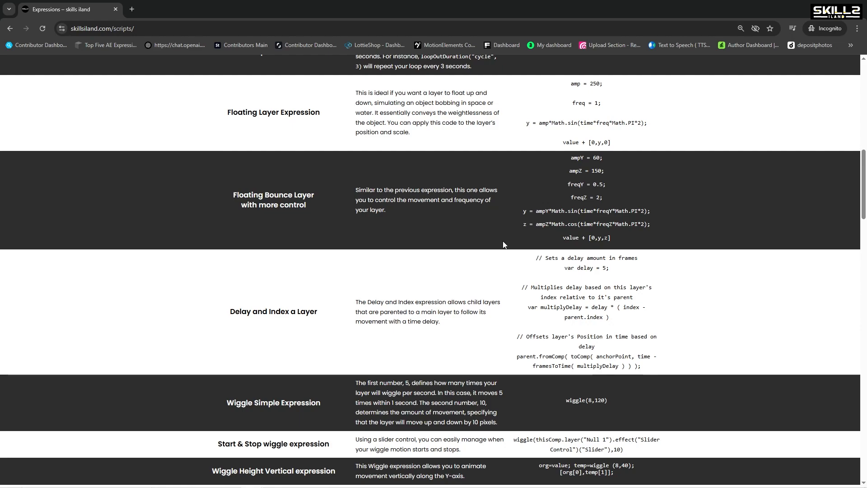
scroll(505, 245, "down", 3)
scroll(503, 242, "down", 3)
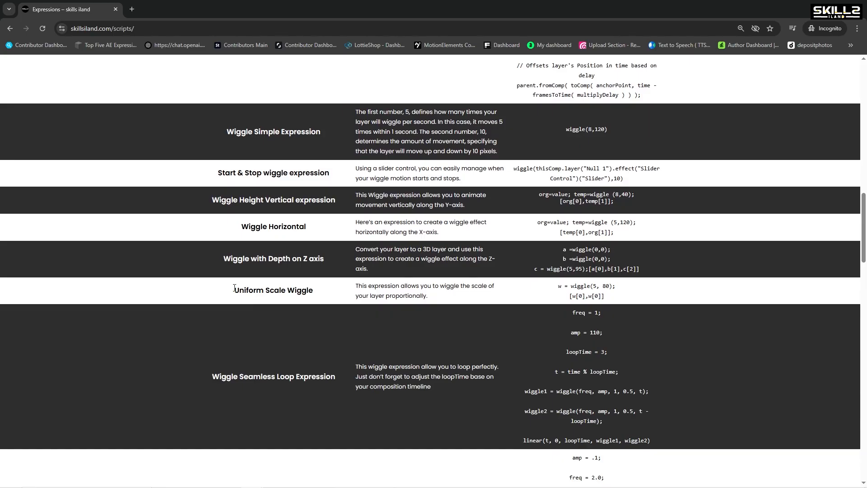
left_click_drag(558, 286, 614, 298)
key("ctrl+c")
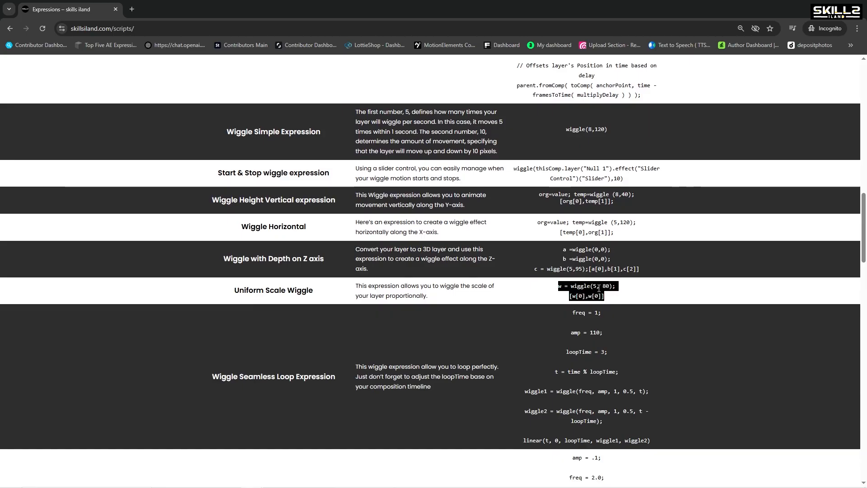
Back in After Effects, paste the uniform wiggle expression onto Layer 3's Scale, set its frequency to 2, and preview it
left_click(274, 480)
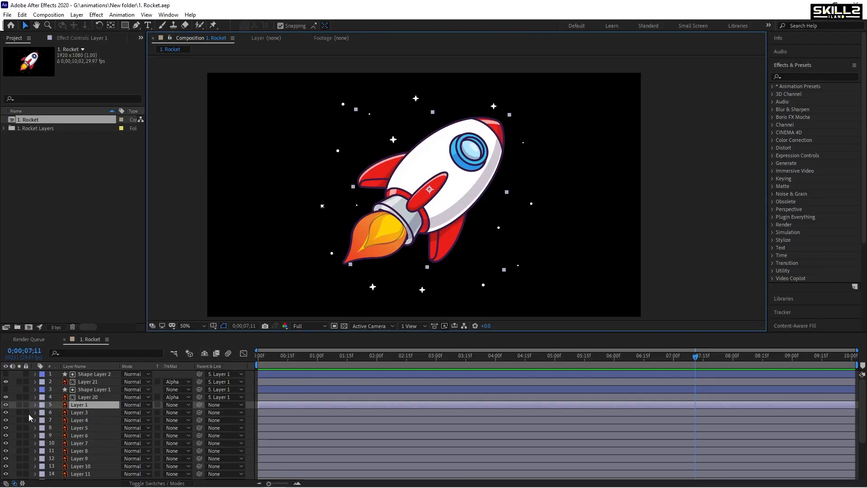
left_click(81, 413)
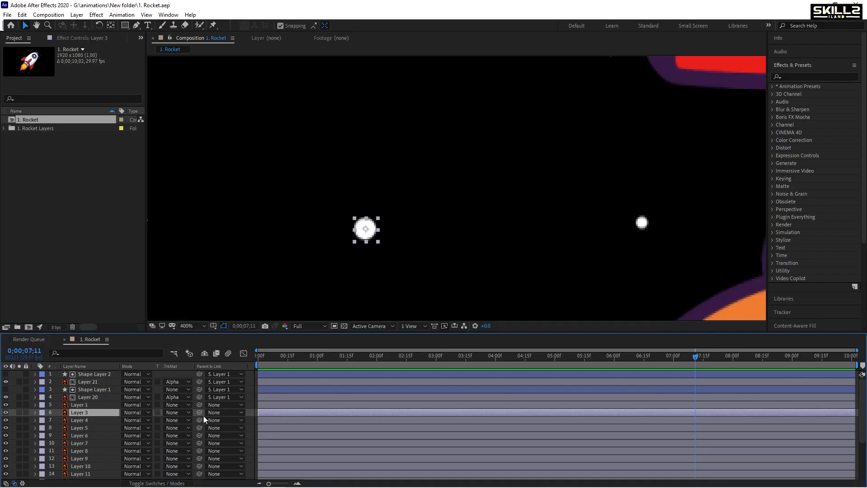
key("s")
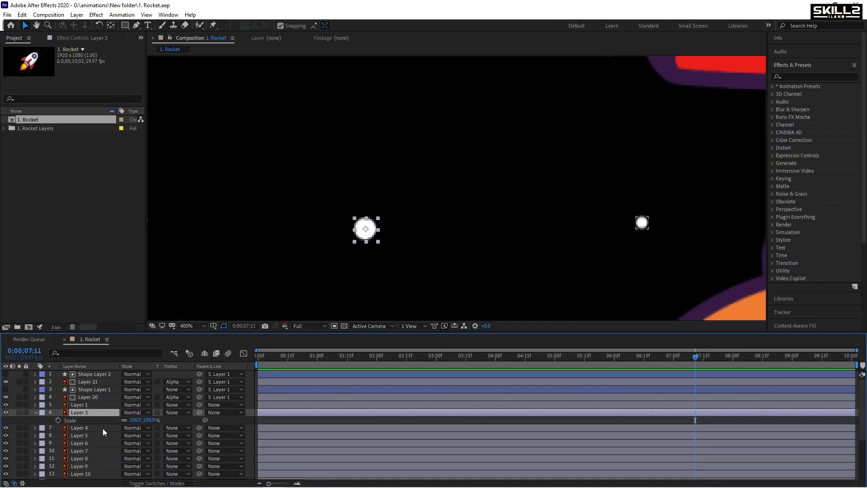
left_click(58, 420, "alt")
key("ctrl+v")
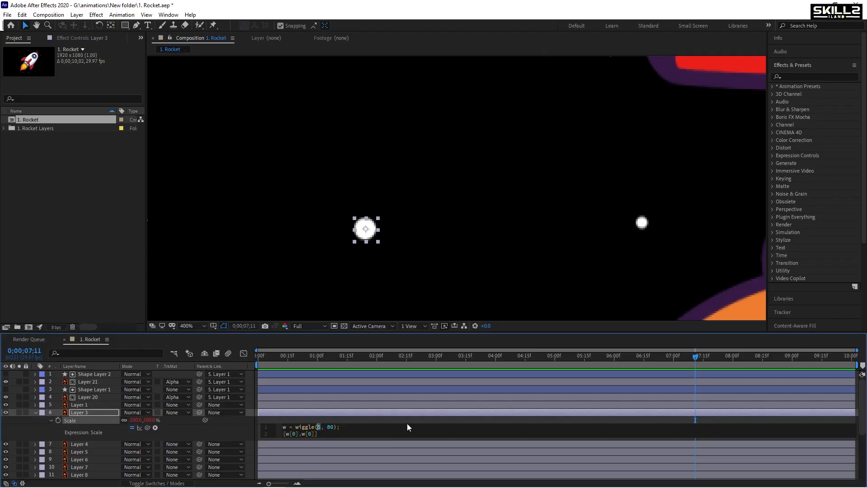
type("2")
left_click(407, 424)
key("space")
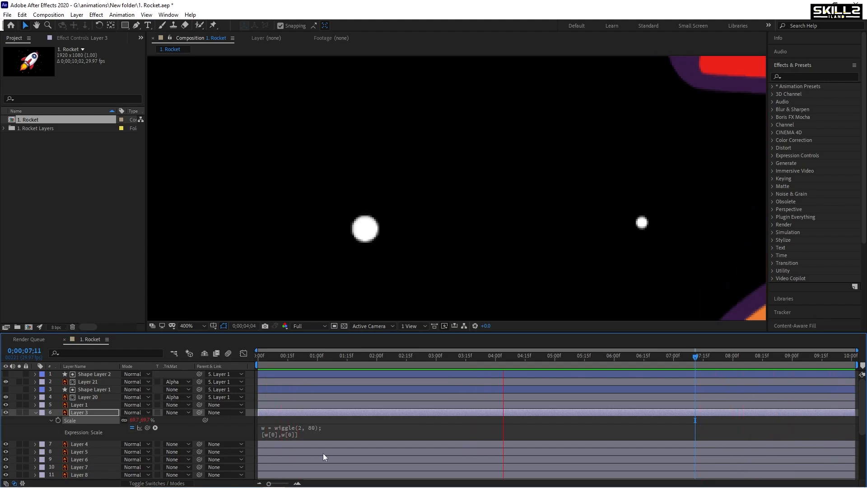
Set the wiggle amplitude in Layer 3's Scale expression to 100
left_click(313, 430)
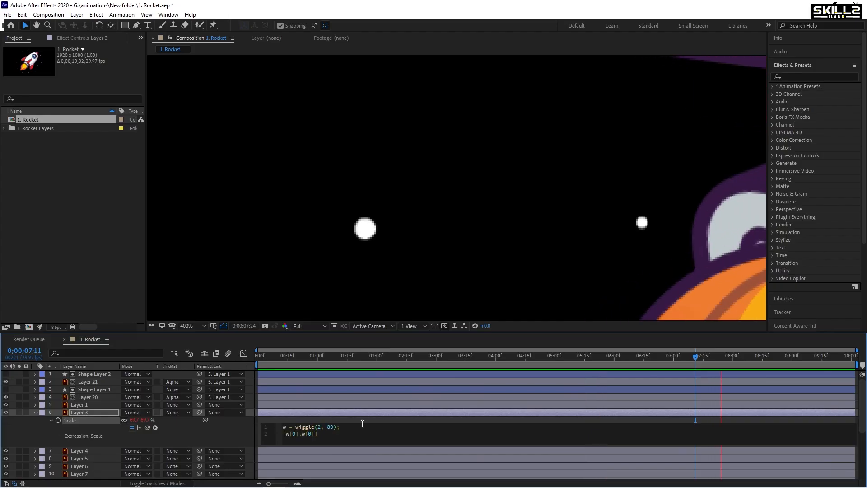
key("BackSpace")
key("BackSpace")
type("100")
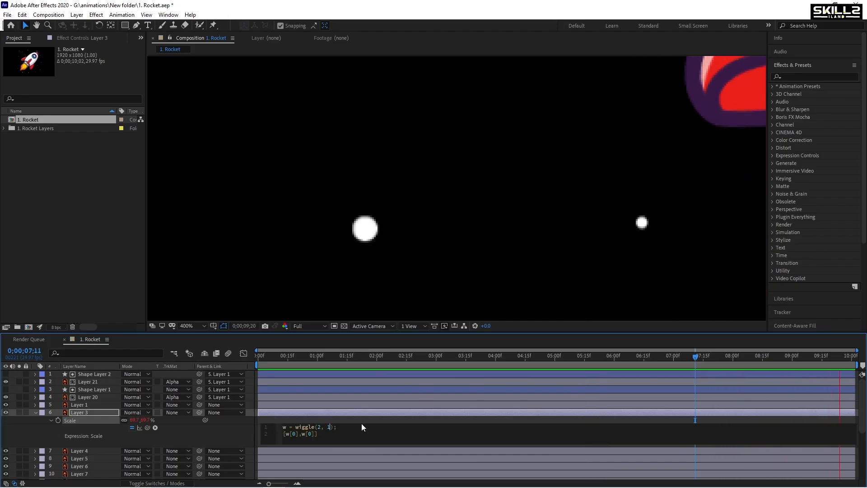
key("KP_Enter")
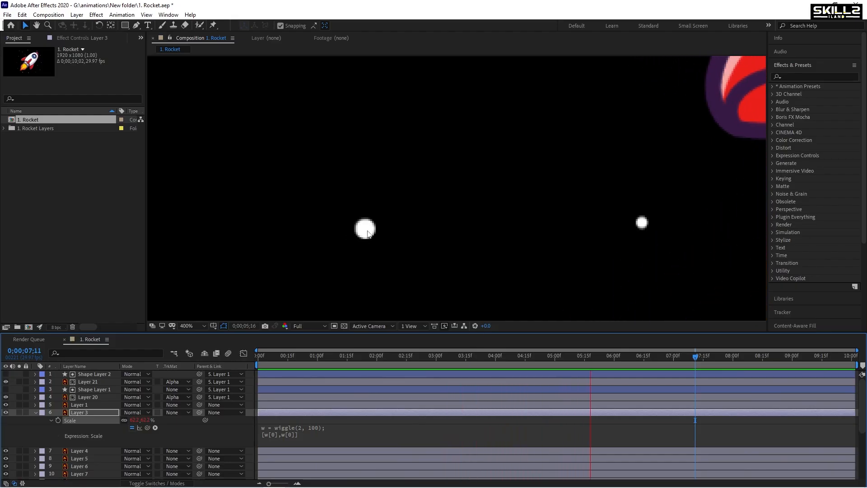
Copy Layer 3's complete Scale expression and maximize the timeline
left_click(329, 435)
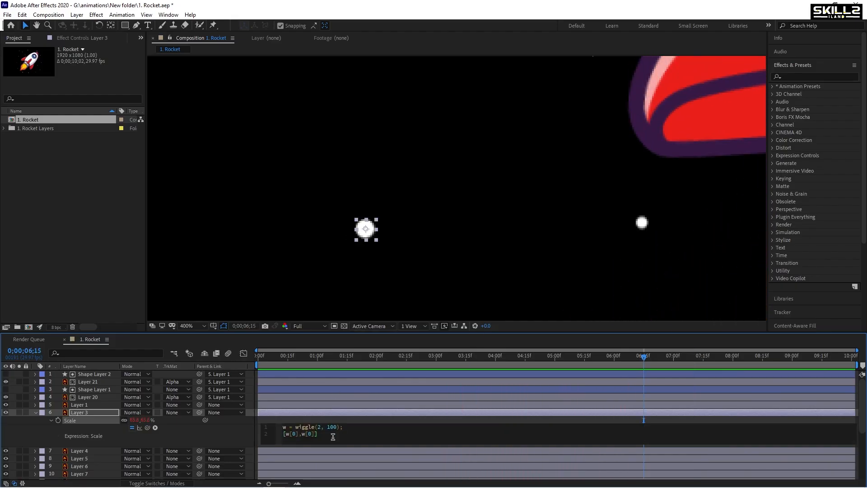
key("ctrl+a")
key("ctrl+c")
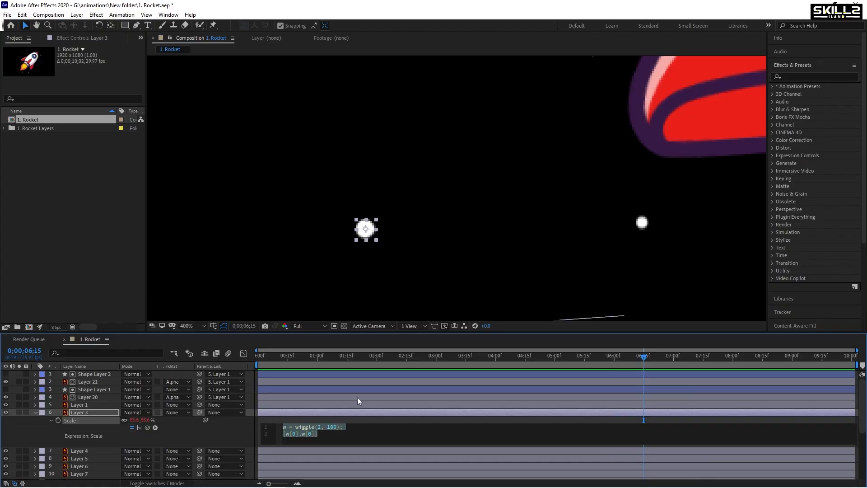
left_click(364, 390)
key("grave")
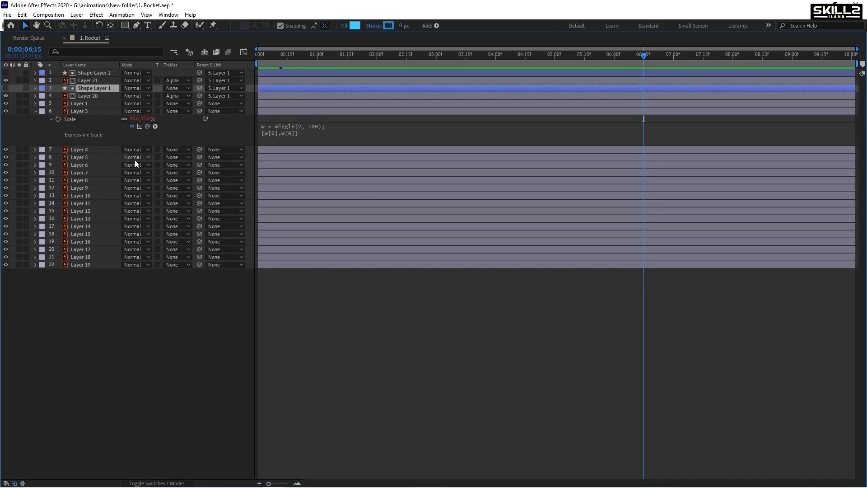
Reveal Scale on Layers 4 through 19 and paste the copied wiggle(2, 100) expression onto each of them
left_click(88, 151)
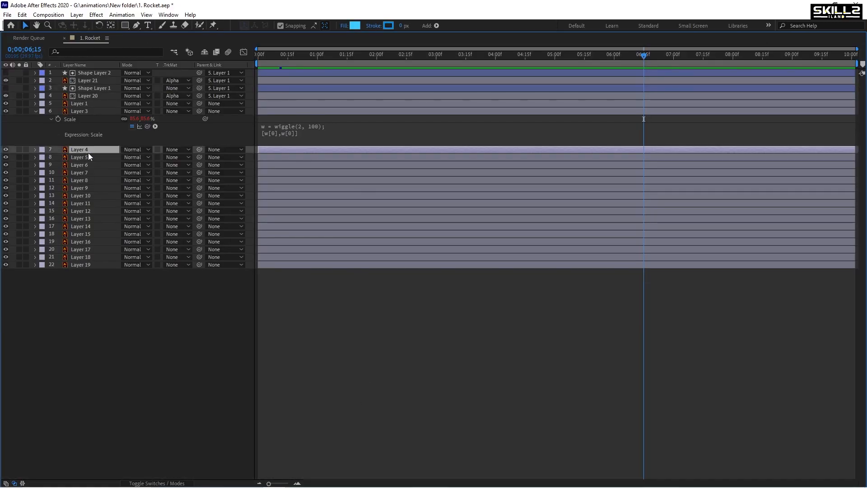
left_click(82, 265, "shift")
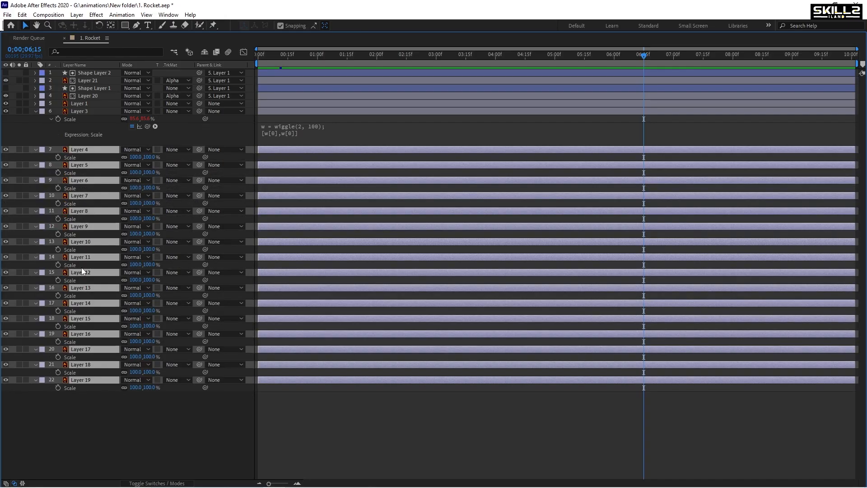
key("s")
left_click(58, 388, "alt")
key("ctrl+v")
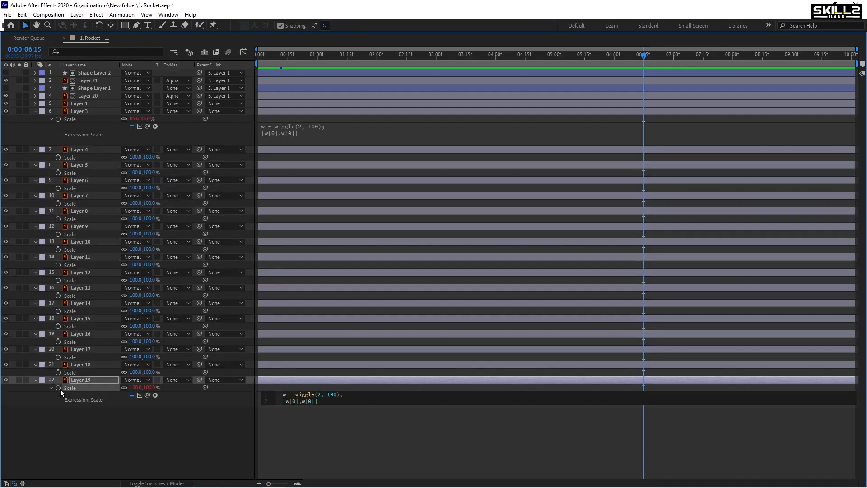
left_click(58, 372, "alt")
key("ctrl+v")
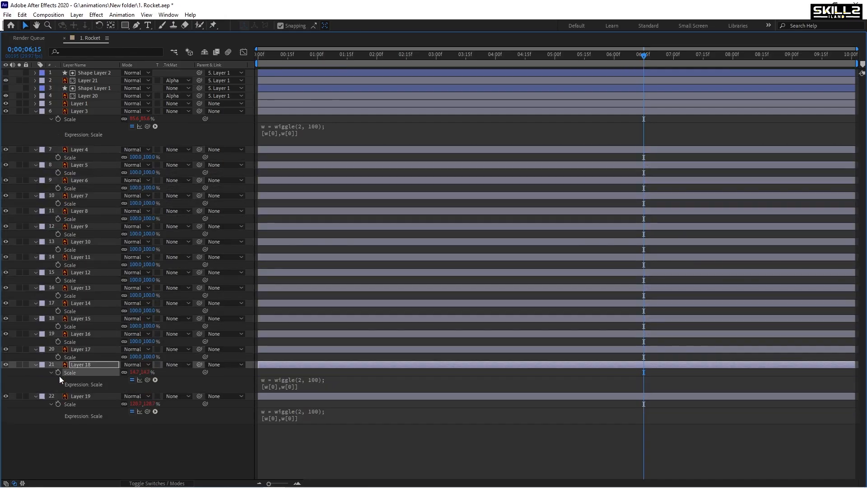
left_click(59, 356, "alt")
key("ctrl+v")
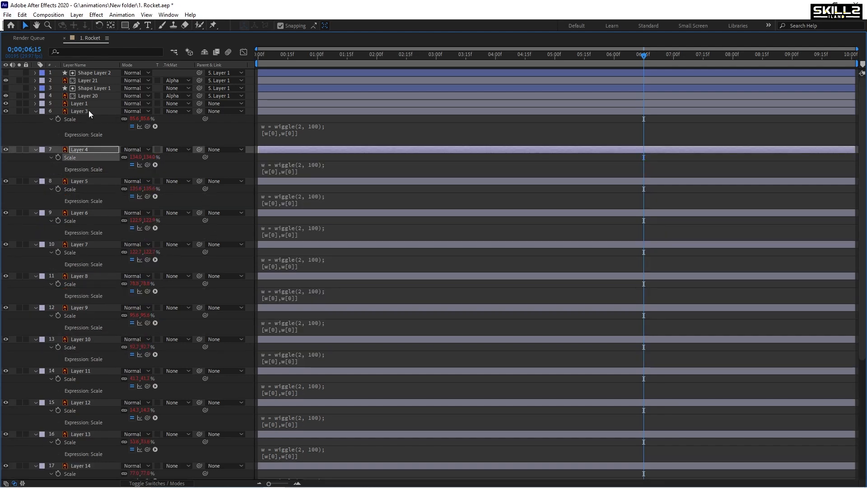
Select Layers 3 through 19 and reveal only their Position properties
left_click(89, 110)
scroll(121, 348, "down", 5)
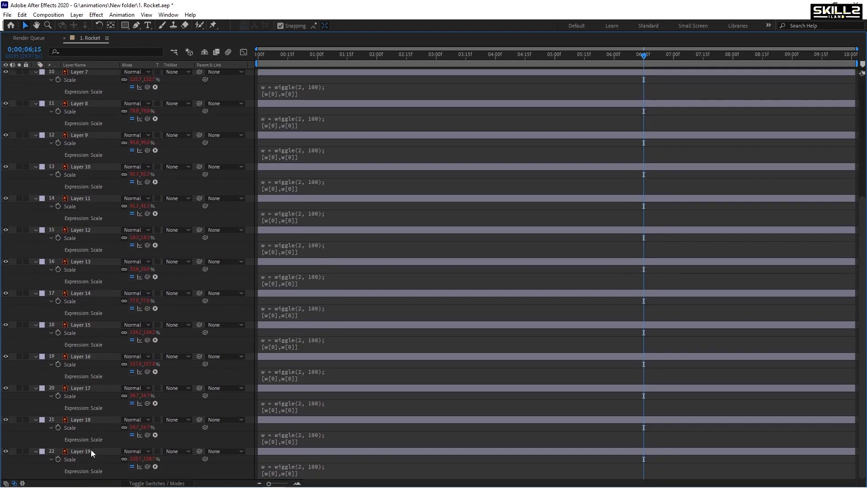
left_click(80, 452, "shift")
scroll(107, 344, "up", 5)
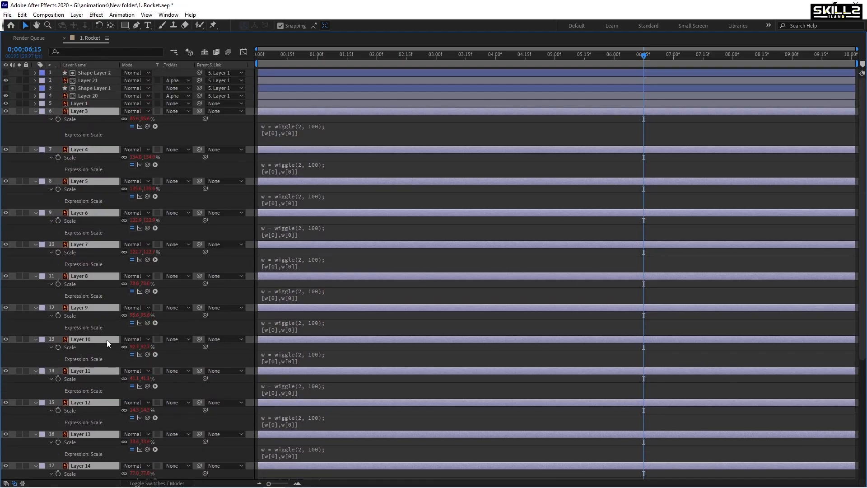
key("p")
left_click(88, 408)
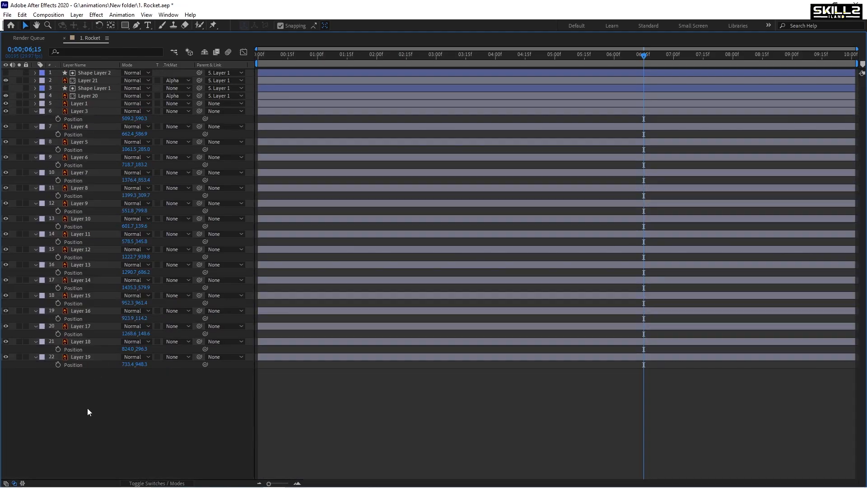
Add the expression wiggle(2,10) to Layer 19's Position and copy the expression text
left_click(58, 365, "alt")
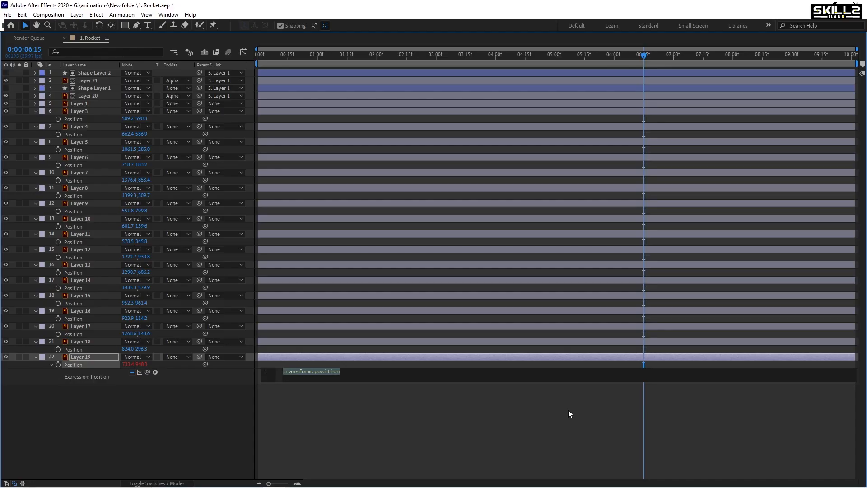
type("wiggle(")
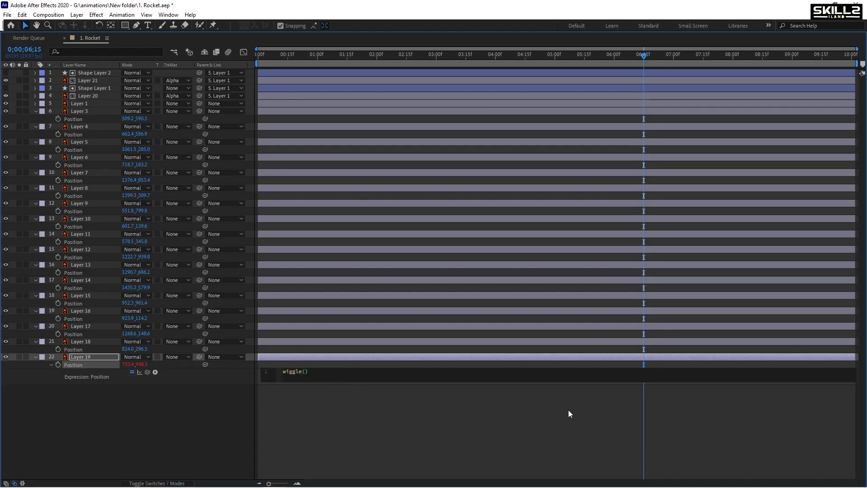
type("2,10")
key("ctrl+a")
key("ctrl+c")
key("KP_Enter")
Enable expressions on the Position of Layers 18 up through 3 and paste wiggle(2,10) into each
left_click(64, 350)
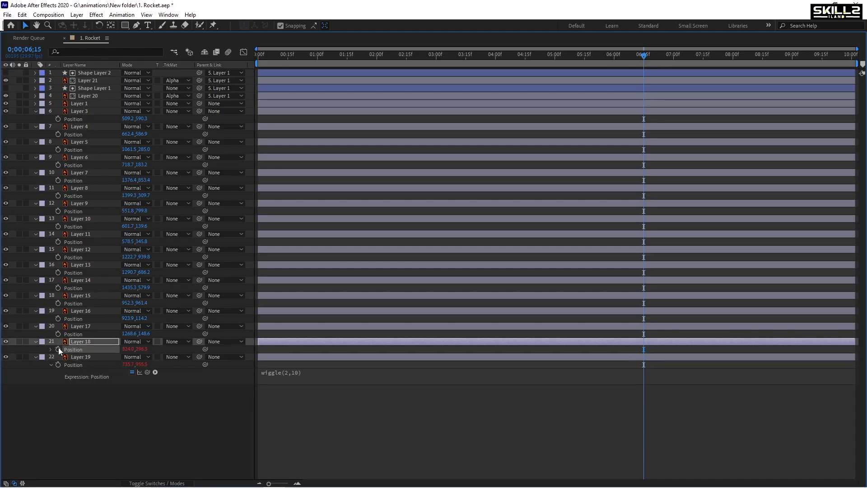
key("ctrl+v")
left_click(61, 336)
key("ctrl+v")
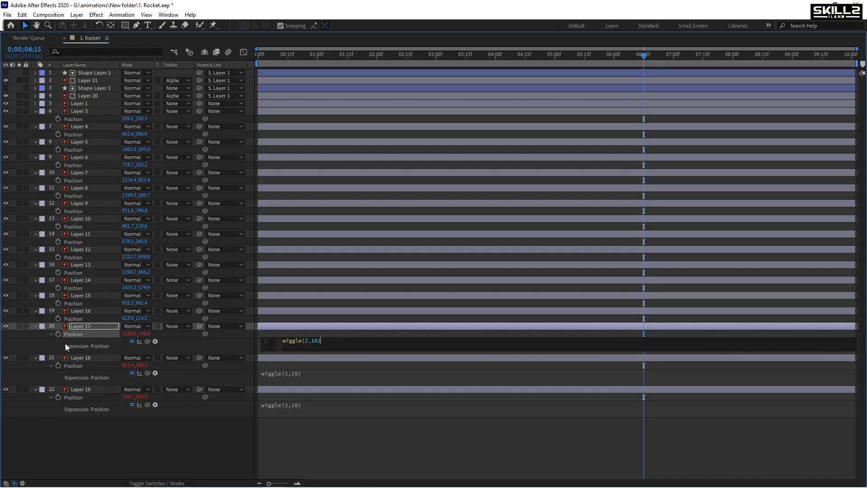
left_click(59, 318)
key("ctrl+v")
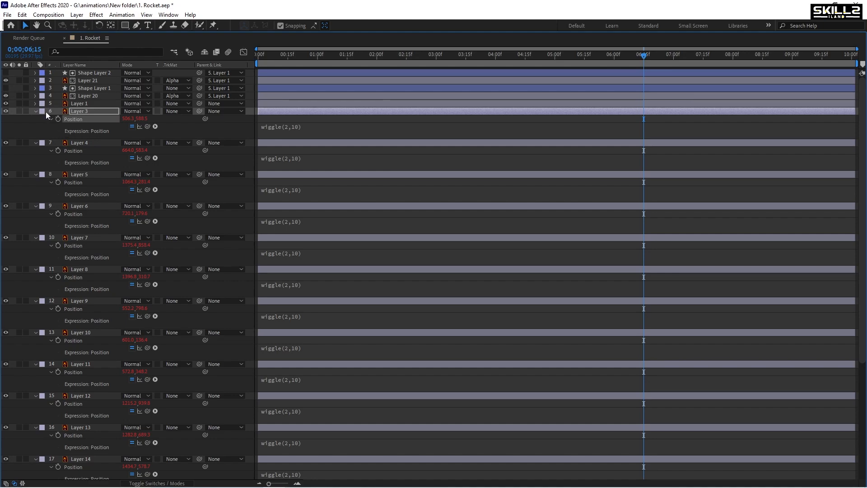
Collapse the properties of all layers and preview the animation from the first frame in the regular panel layout
key("ctrl+a")
key("u")
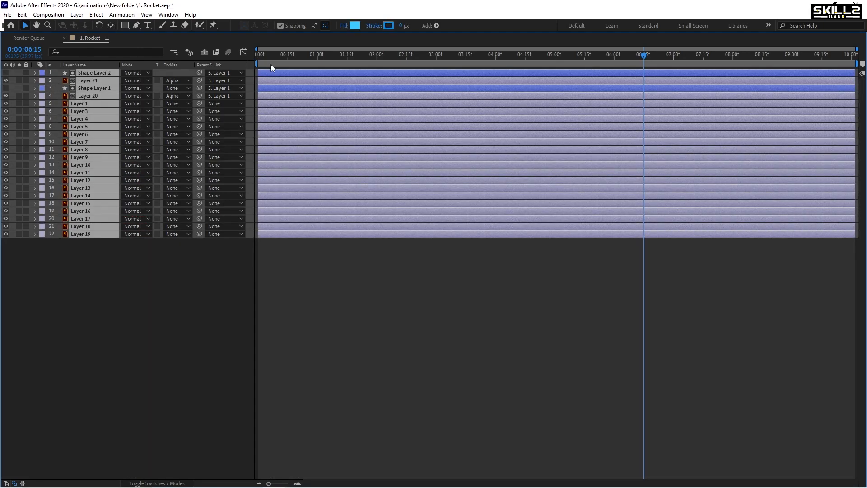
key("Home")
key("grave")
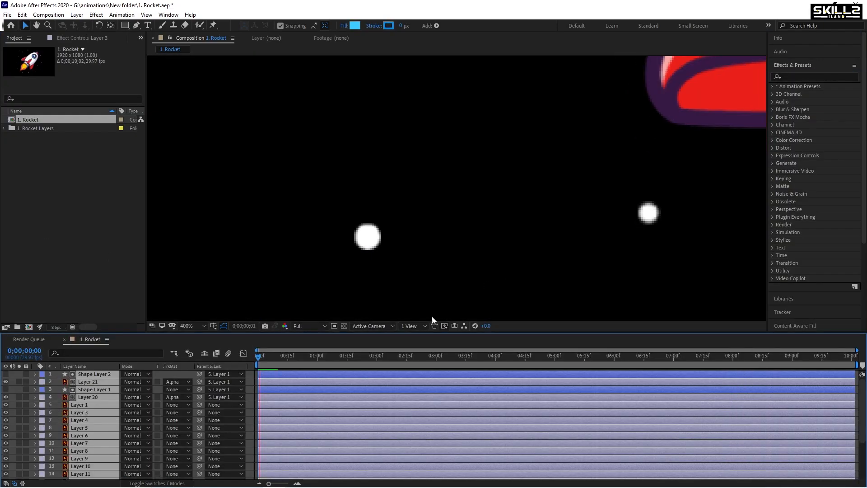
Fit the whole composition in the viewer during playback, save the project and stop the preview
scroll(334, 224, "down", 2)
left_click(190, 326)
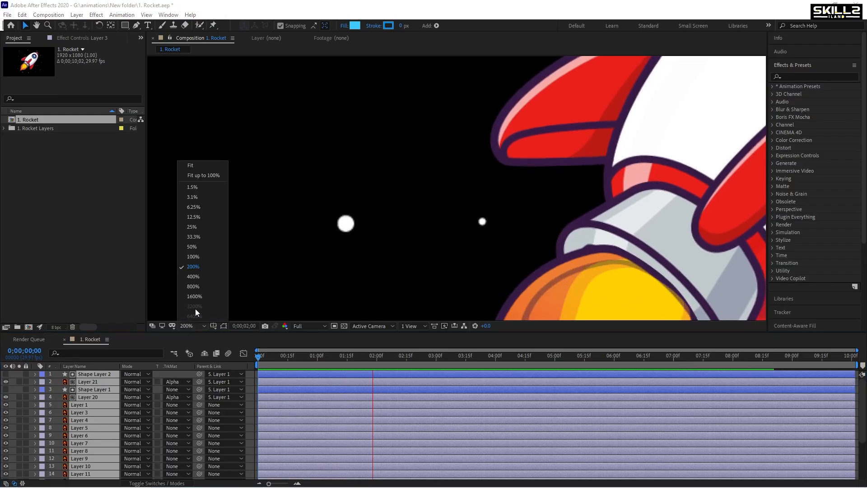
left_click(195, 166)
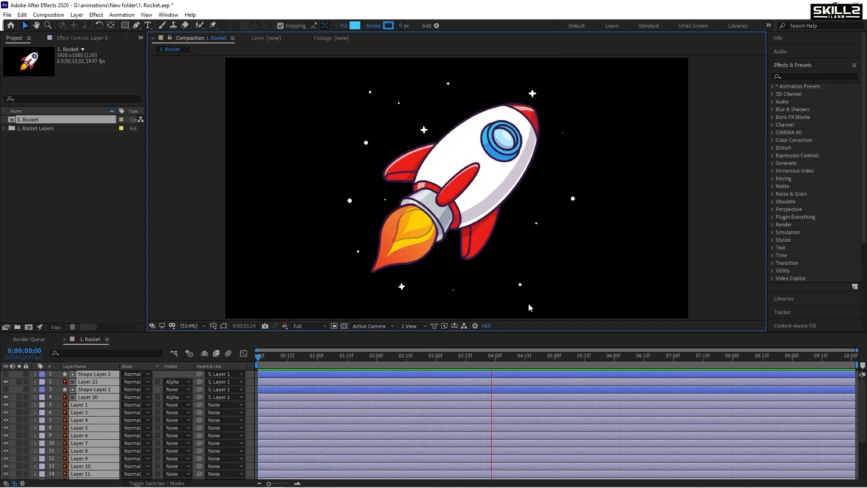
key("ctrl+s")
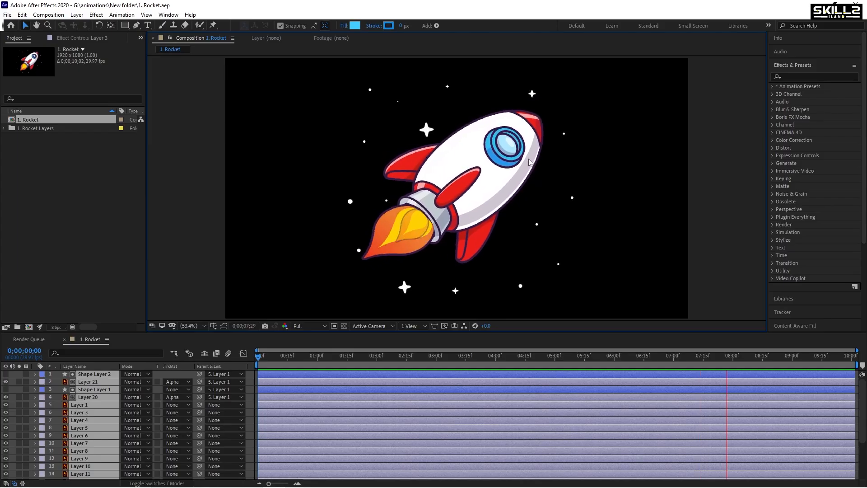
key("space")
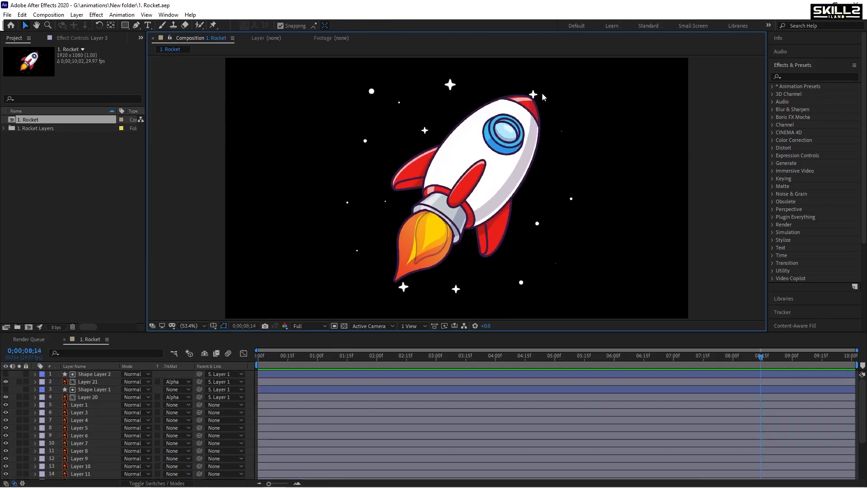
Hide the rocket body on Layer 1 and select the five four-pointed stars, Layers 15 through 19
left_click(537, 95)
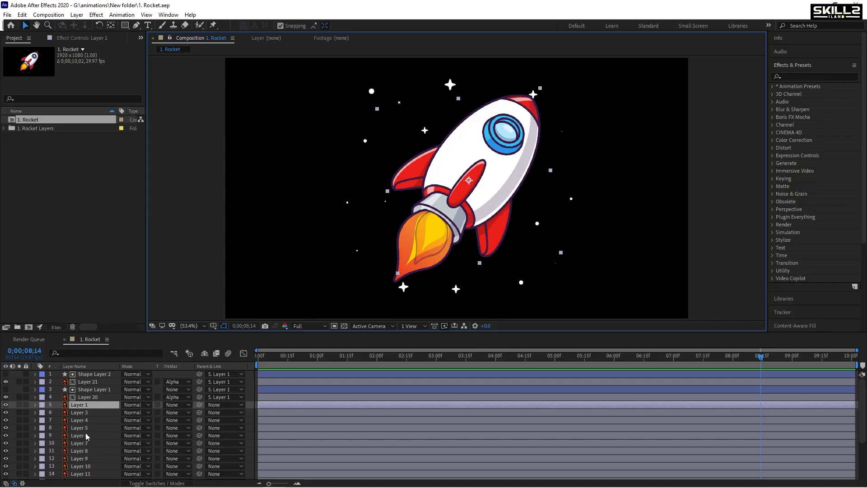
left_click(6, 405)
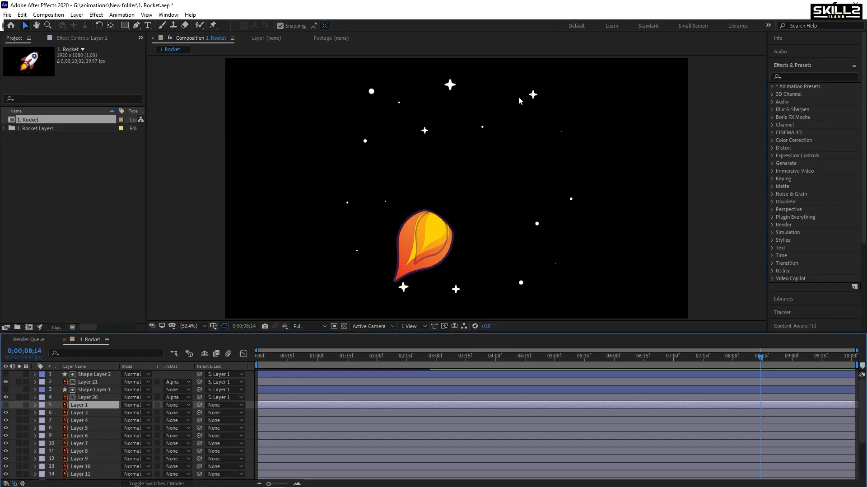
left_click(534, 94)
left_click(451, 86)
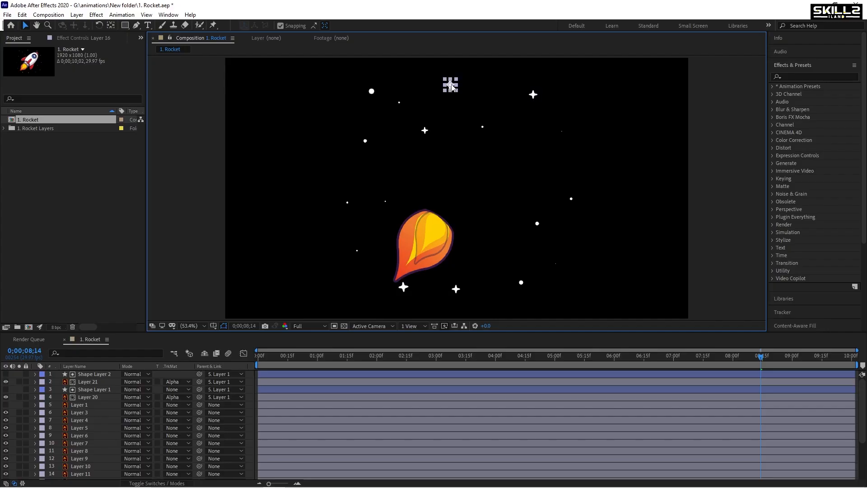
left_click(425, 131)
left_click(453, 85, "shift")
left_click(534, 95, "shift")
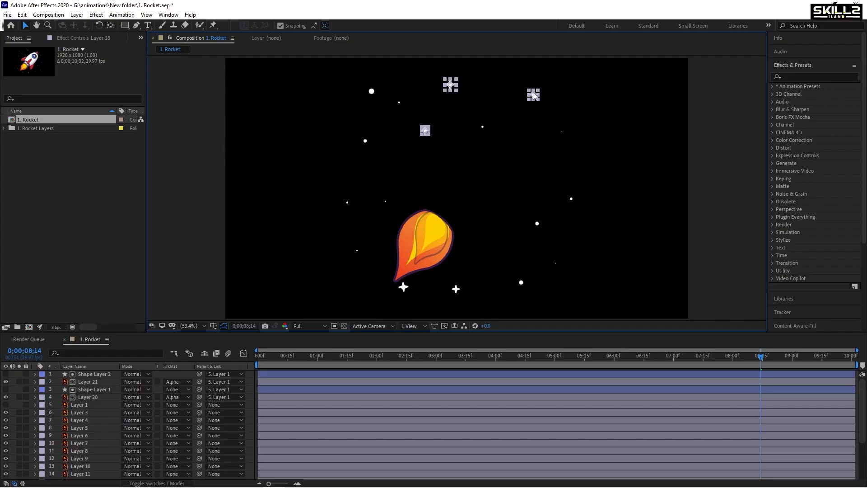
left_click(456, 290, "shift")
left_click(403, 291, "shift")
scroll(434, 436, "down", 3)
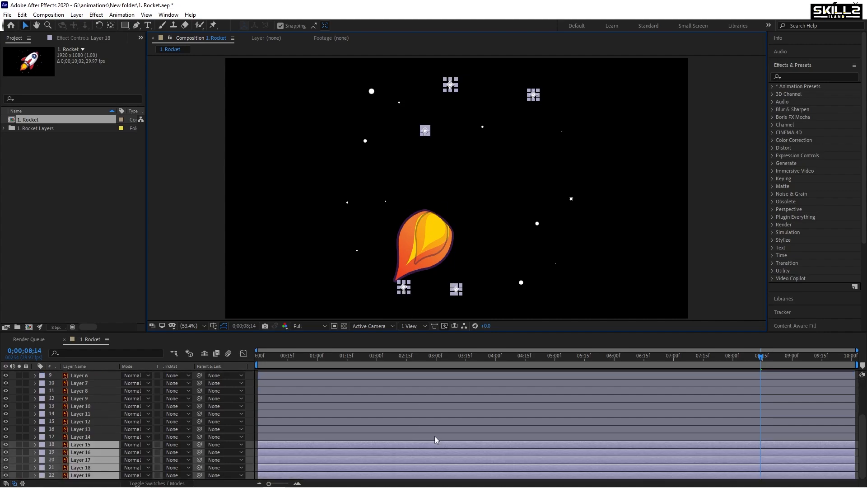
Reveal Rotation on the selected star layers and add the expression time*100 to Layer 15's Rotation
key("r")
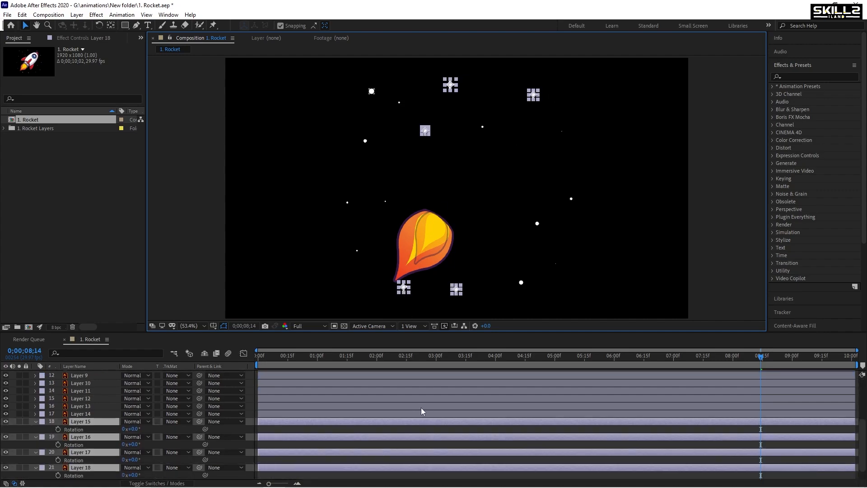
scroll(421, 406, "down", 2)
left_click(54, 417)
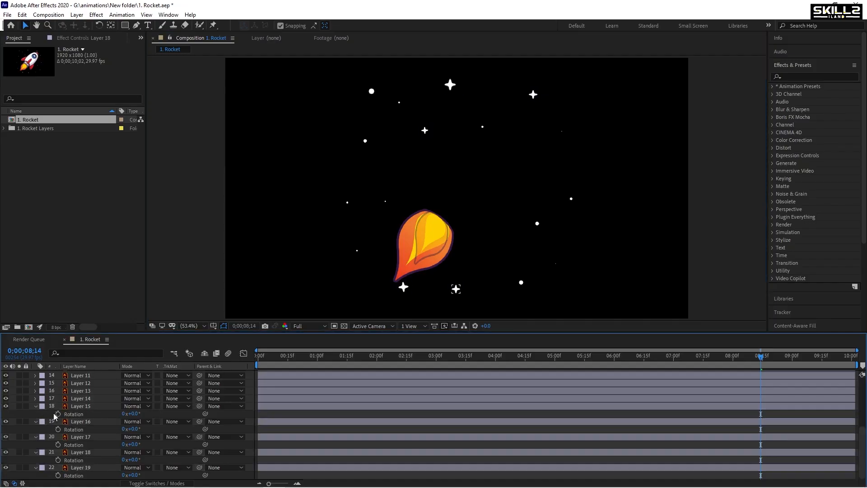
left_click(58, 414, "alt")
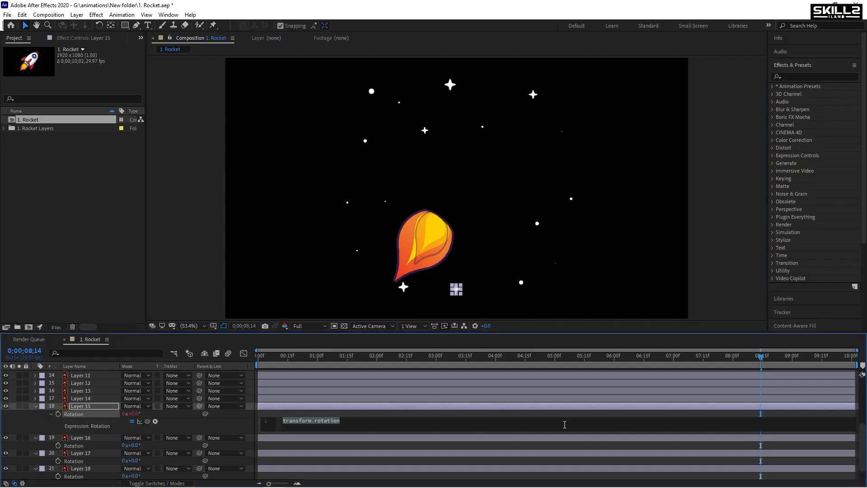
type("time*100")
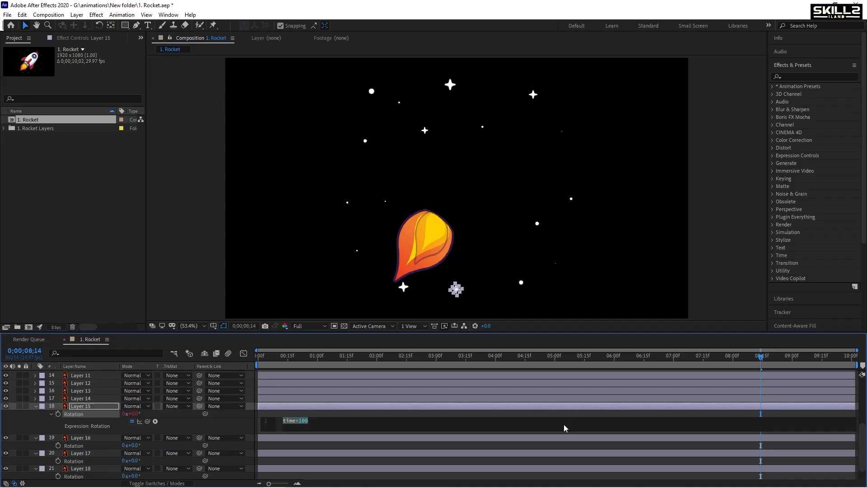
key("KP_Enter")
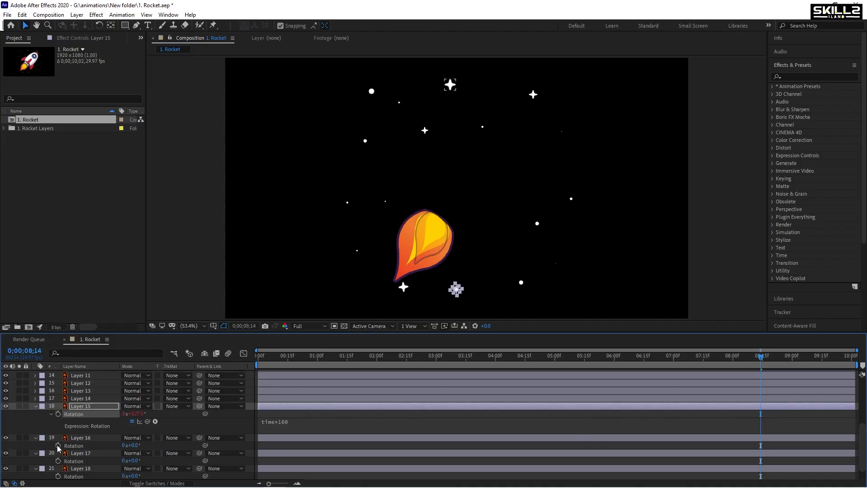
Add the expression time*100 to the Rotation of Layers 16 and 17
left_click(58, 446, "alt")
type("time*100")
key("KP_Enter")
scroll(64, 456, "down", 1)
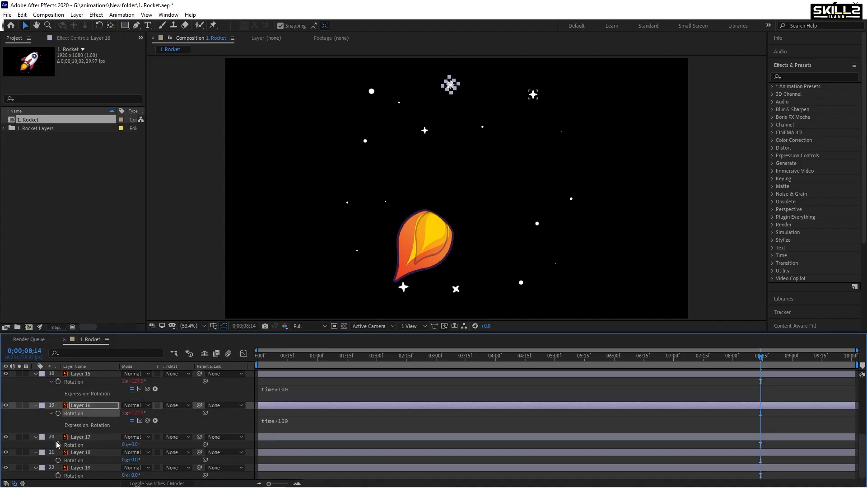
left_click(57, 444, "alt")
type("time*100")
key("KP_Enter")
scroll(88, 468, "down", 1)
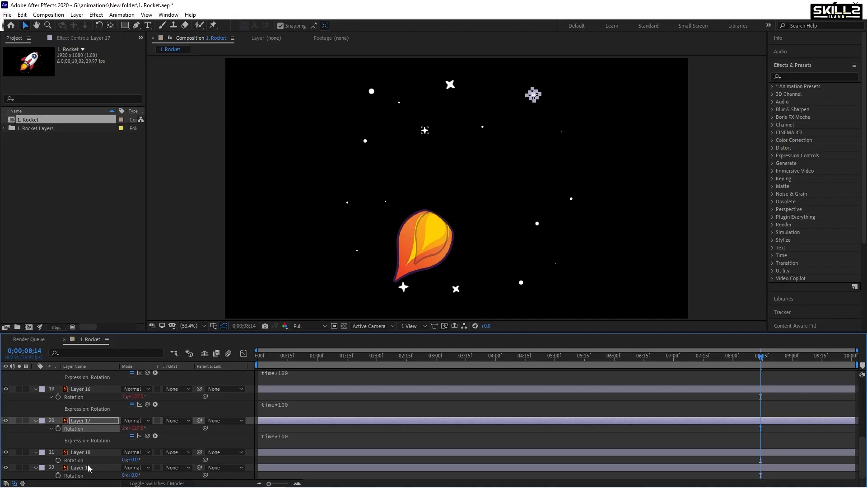
Add the expression time*100 to the Rotation of Layers 18 and 19 and preview the spinning stars
left_click(59, 461, "alt")
type("time*100")
key("KP_Enter")
scroll(65, 463, "down", 1)
left_click(58, 476, "alt")
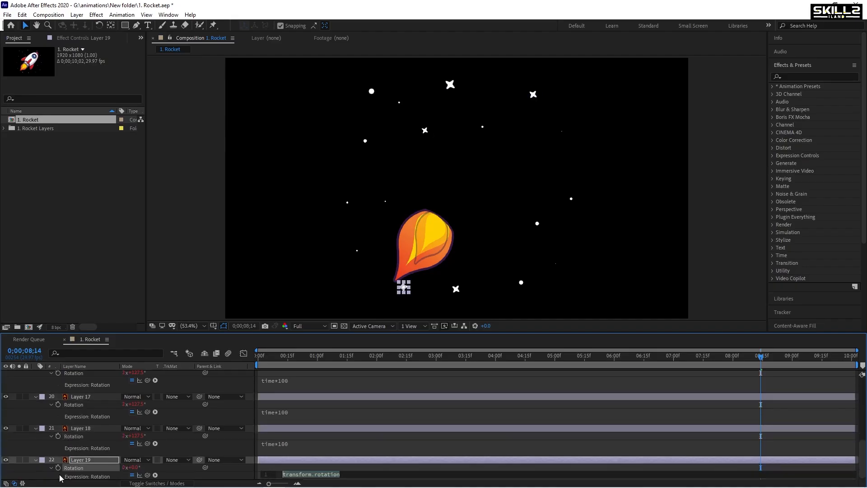
type("time*100")
key("KP_Enter")
key("space")
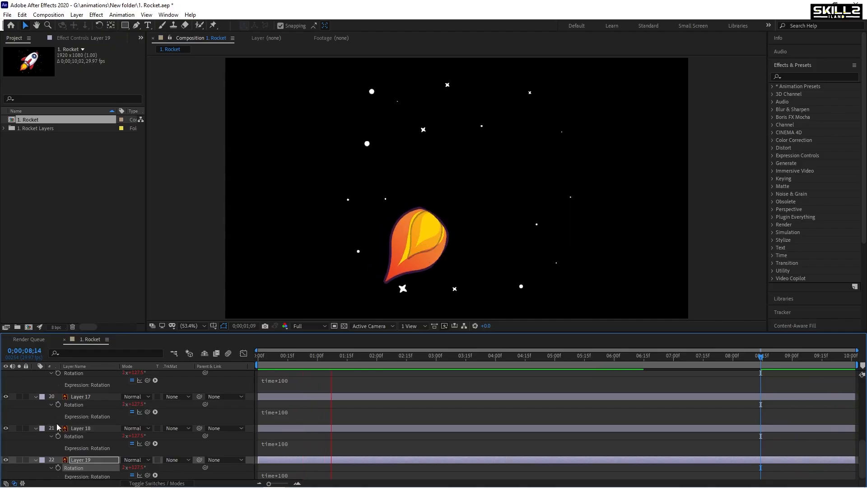
Collapse all layer properties, make the rocket body on Layer 1 visible again and save the project
key("ctrl+a")
key("u")
scroll(39, 402, "up", 3)
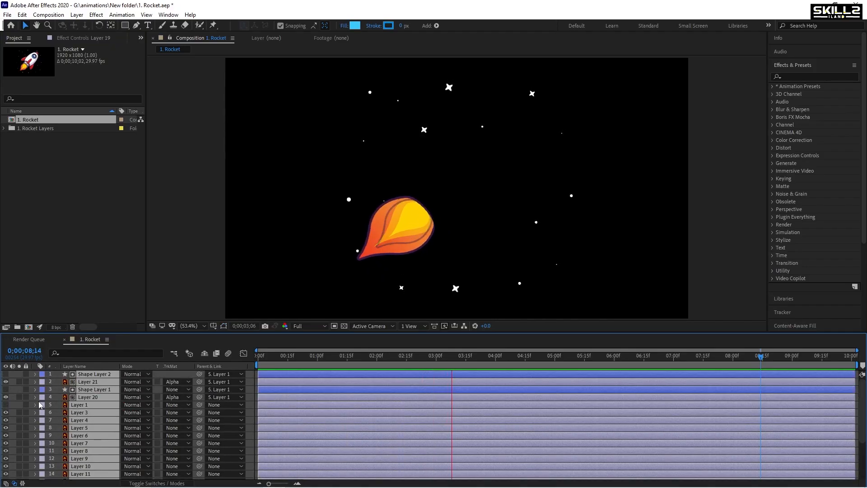
left_click(78, 397)
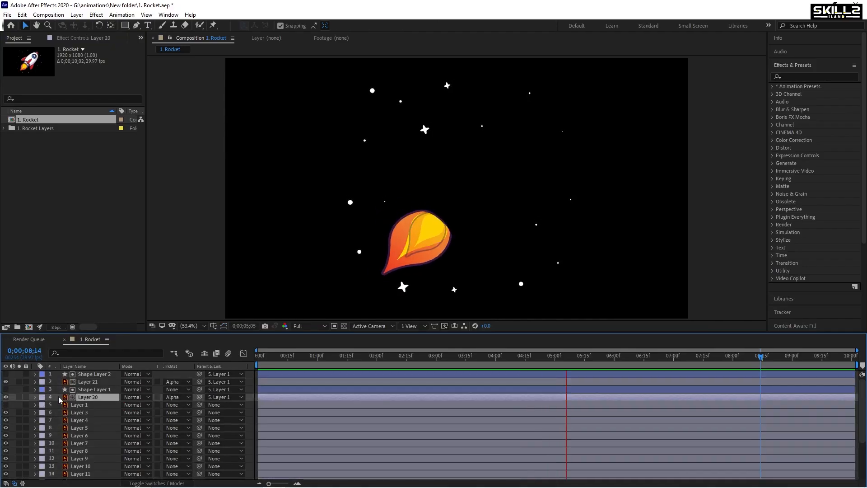
left_click(80, 404)
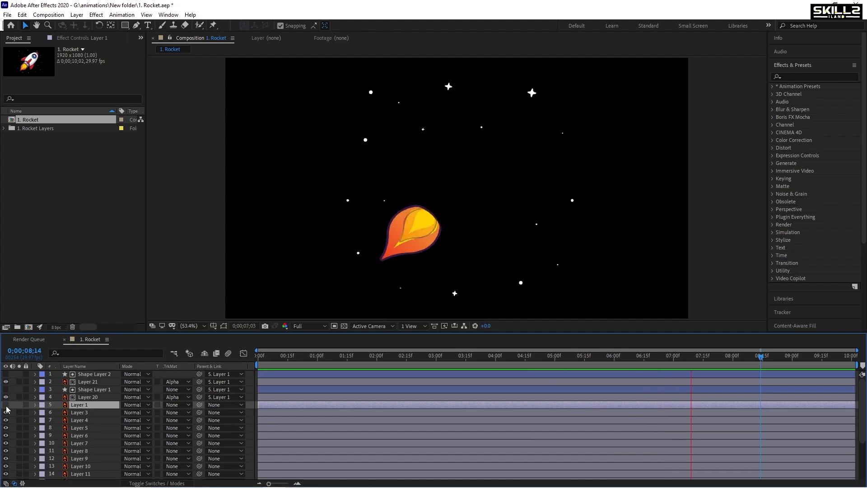
left_click(5, 405)
key("ctrl+s")
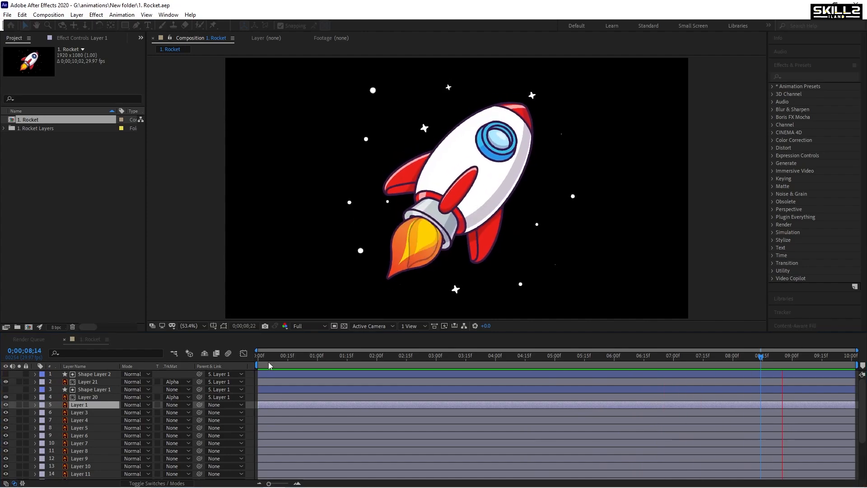